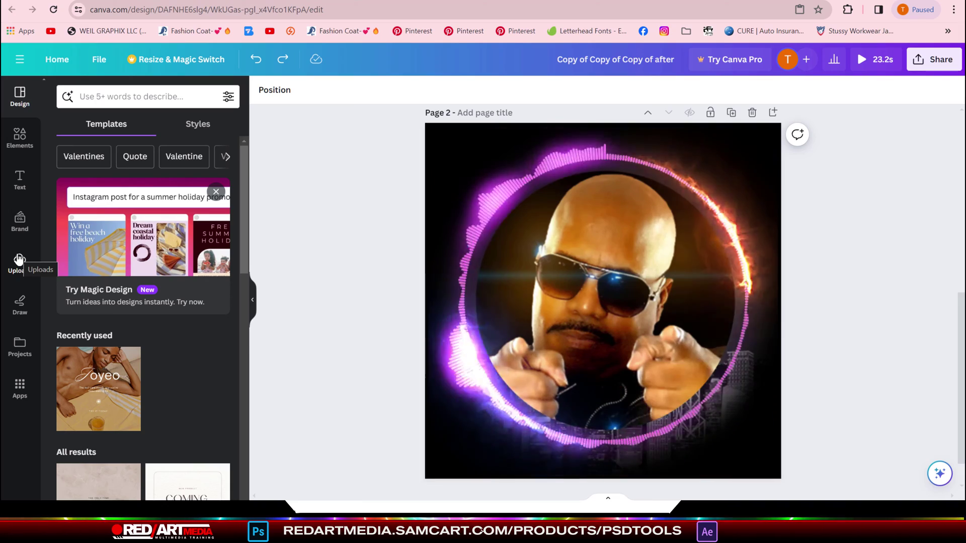
Step: Show the uploaded images library and scroll through the available artwork
{"action": "left_click", "coordinate": [20, 259]}
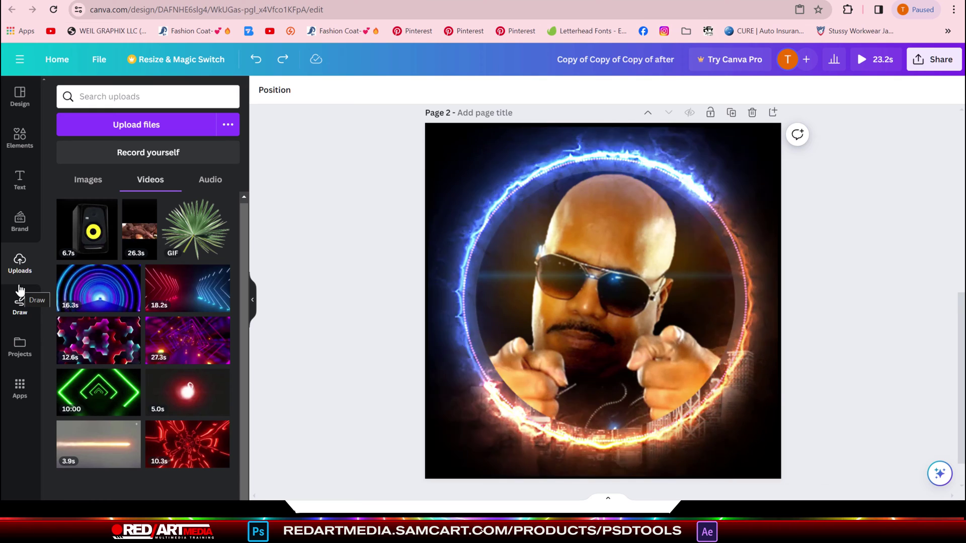
{"action": "left_click", "coordinate": [86, 181]}
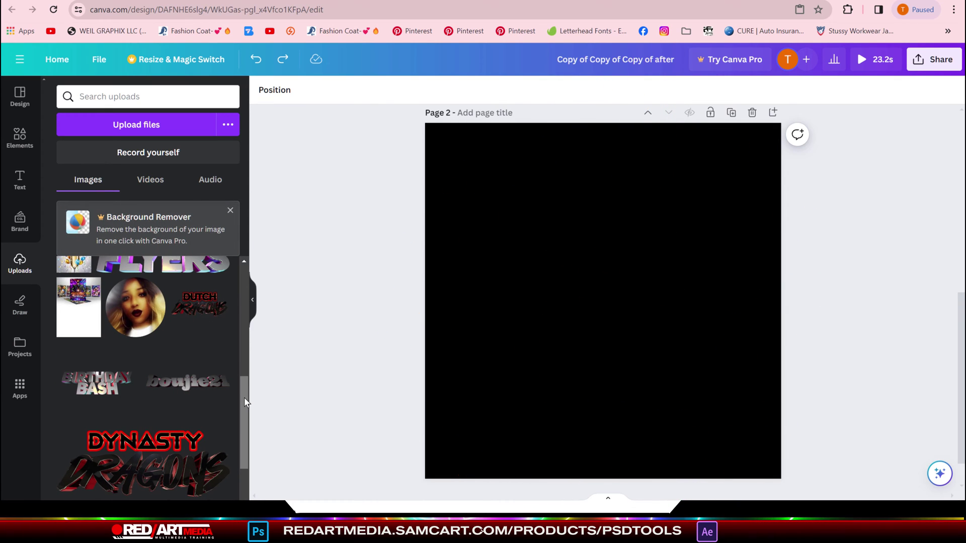
{"action": "left_click_drag", "start_coordinate": [245, 403], "coordinate": [248, 293]}
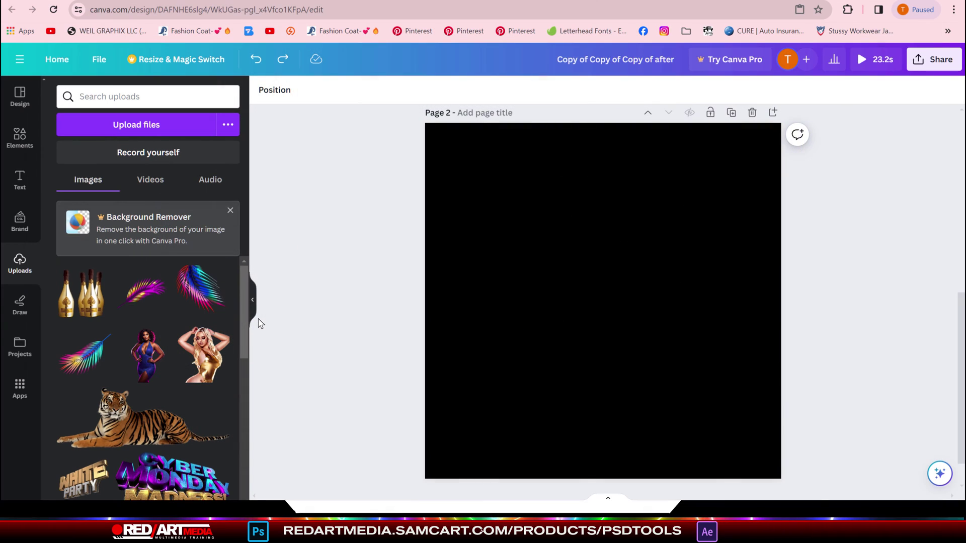
{"action": "left_click", "coordinate": [148, 356]}
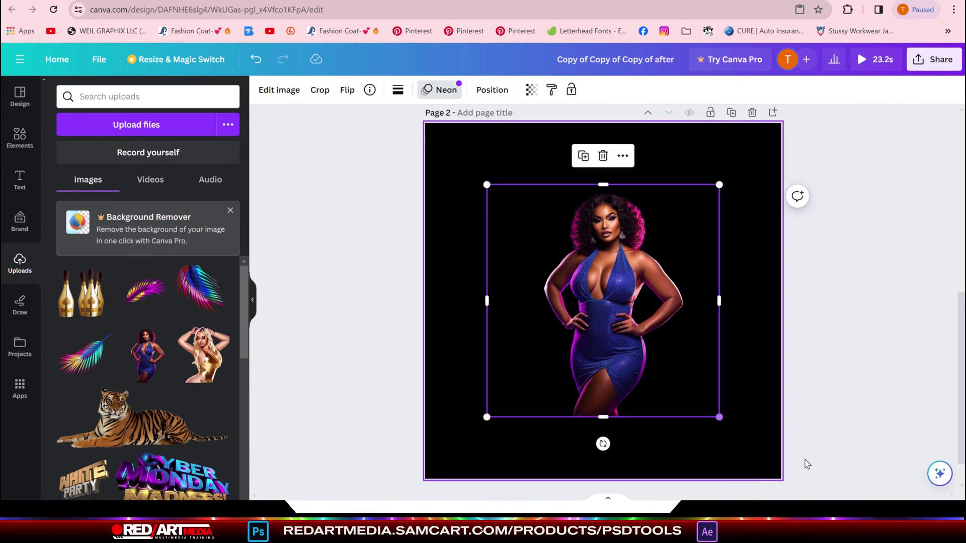
{"action": "left_click_drag", "start_coordinate": [719, 417], "coordinate": [781, 479]}
{"action": "left_click_drag", "start_coordinate": [643, 278], "coordinate": [628, 261]}
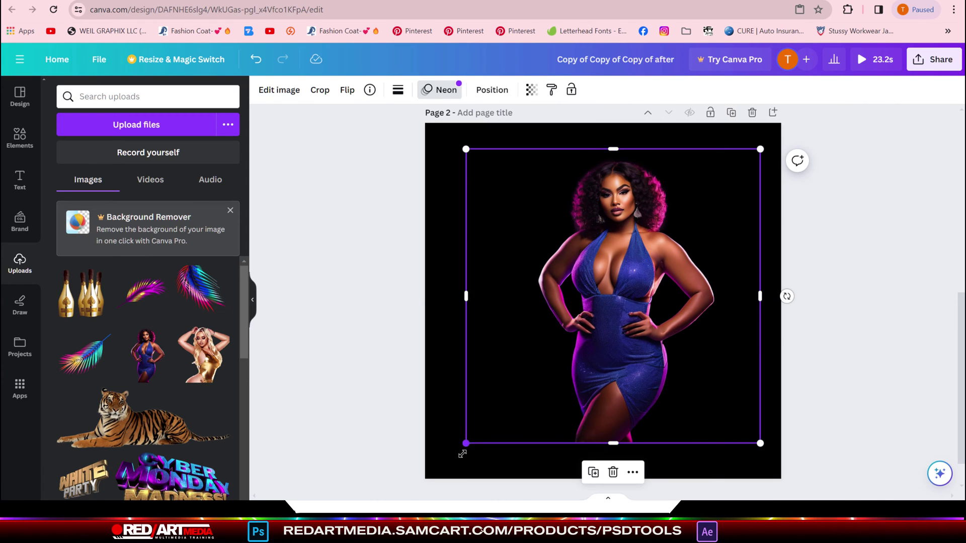
{"action": "left_click_drag", "start_coordinate": [462, 454], "coordinate": [386, 497]}
{"action": "left_click_drag", "start_coordinate": [595, 325], "coordinate": [618, 304]}
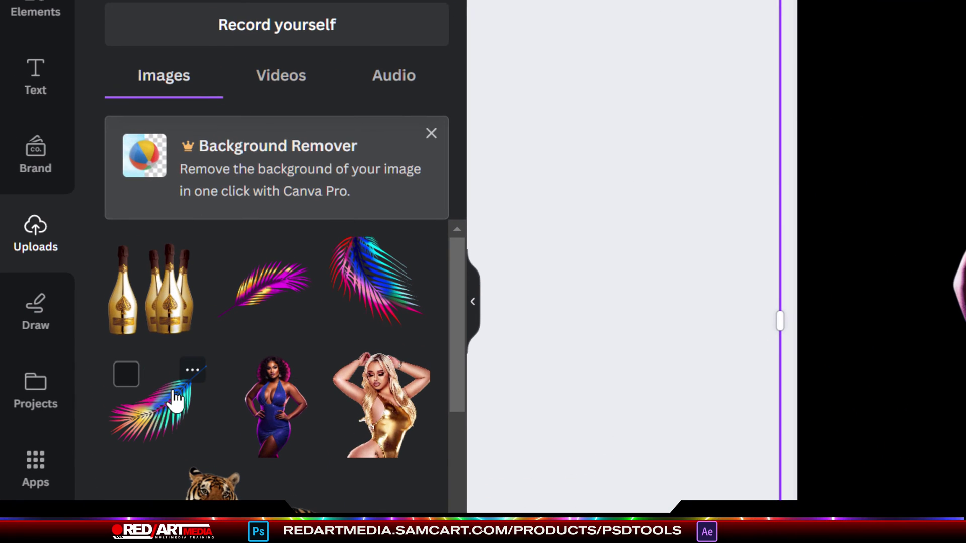
{"action": "left_click", "coordinate": [175, 413]}
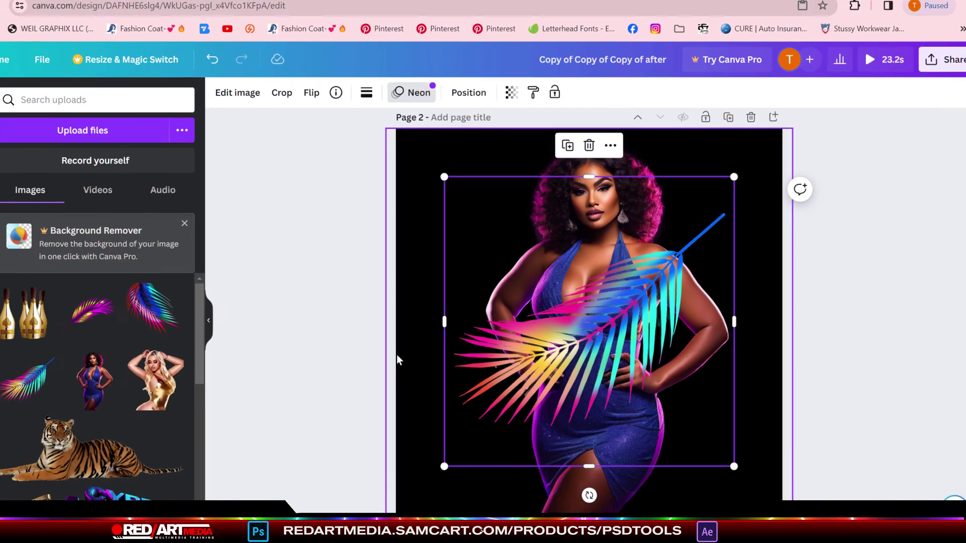
{"action": "key", "text": "Delete"}
{"action": "left_click", "coordinate": [623, 256]}
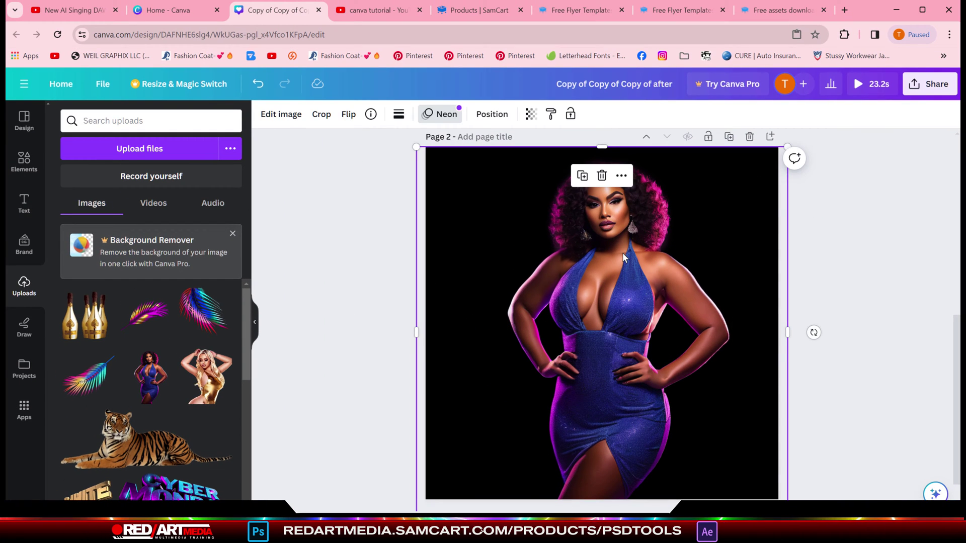
{"action": "key", "text": "Delete"}
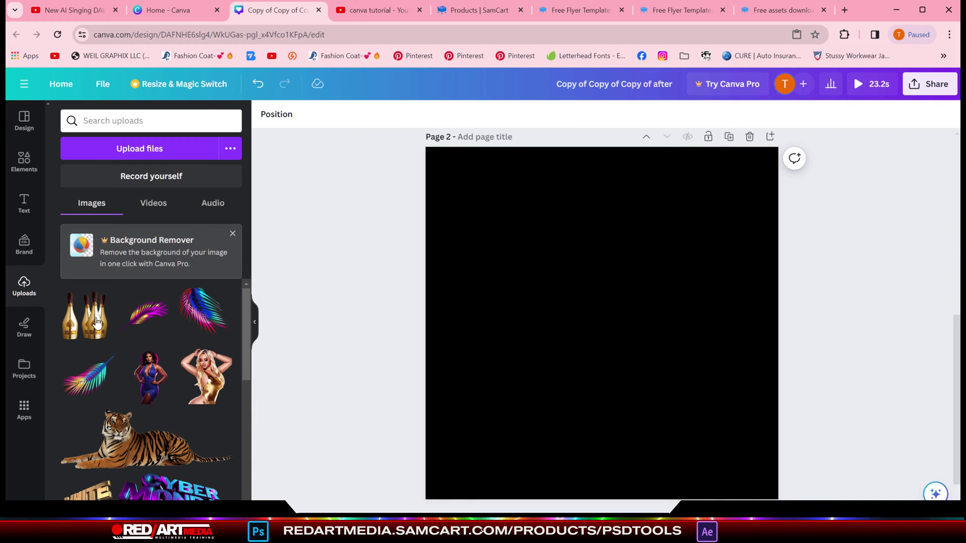
Step: Add the champagne bottles, shrink and tilt them 8°, then add a copy tilted about -17° on the left
{"action": "left_click", "coordinate": [97, 325]}
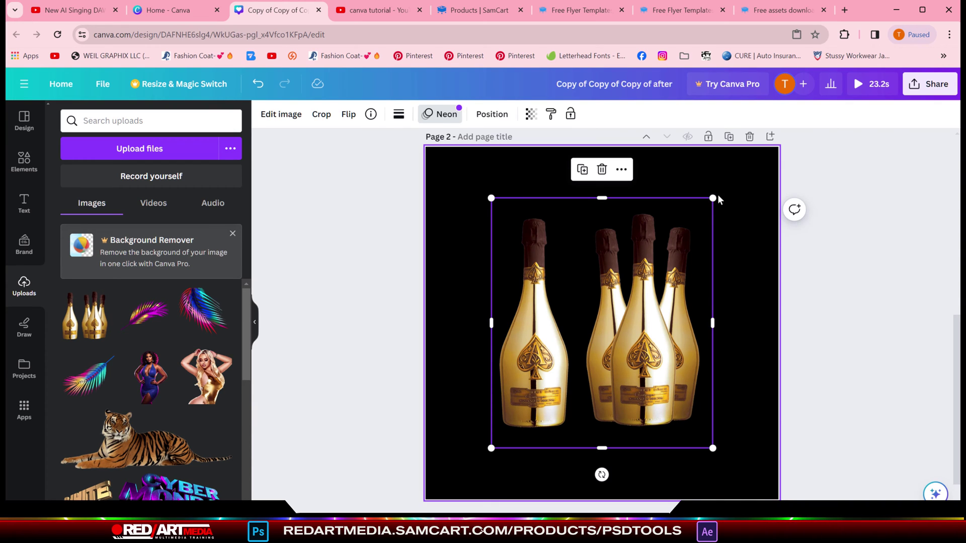
{"action": "left_click_drag", "start_coordinate": [712, 198], "coordinate": [663, 266]}
{"action": "left_click_drag", "start_coordinate": [577, 352], "coordinate": [735, 368]}
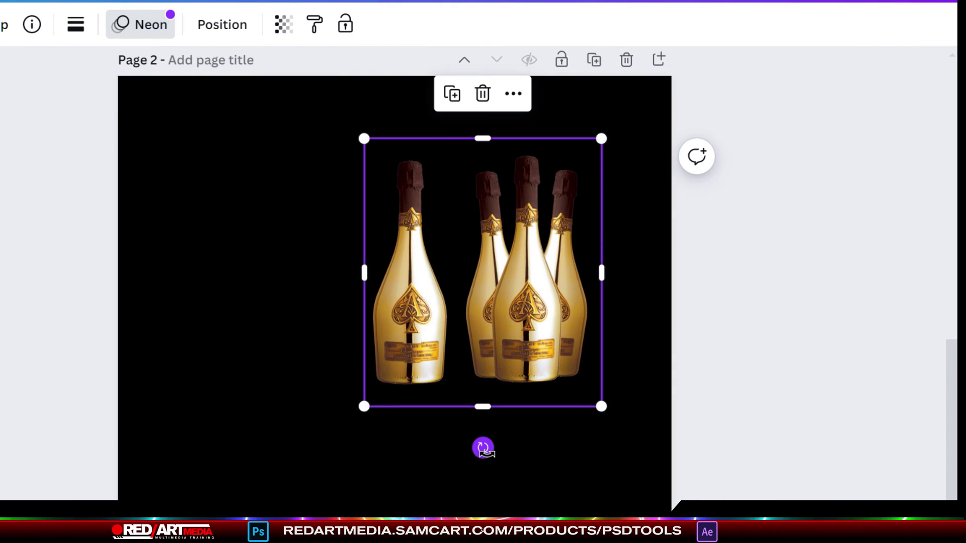
{"action": "left_click_drag", "start_coordinate": [483, 448], "coordinate": [462, 461]}
{"action": "left_click_drag", "start_coordinate": [588, 338], "coordinate": [596, 339]}
{"action": "right_click", "coordinate": [511, 293]}
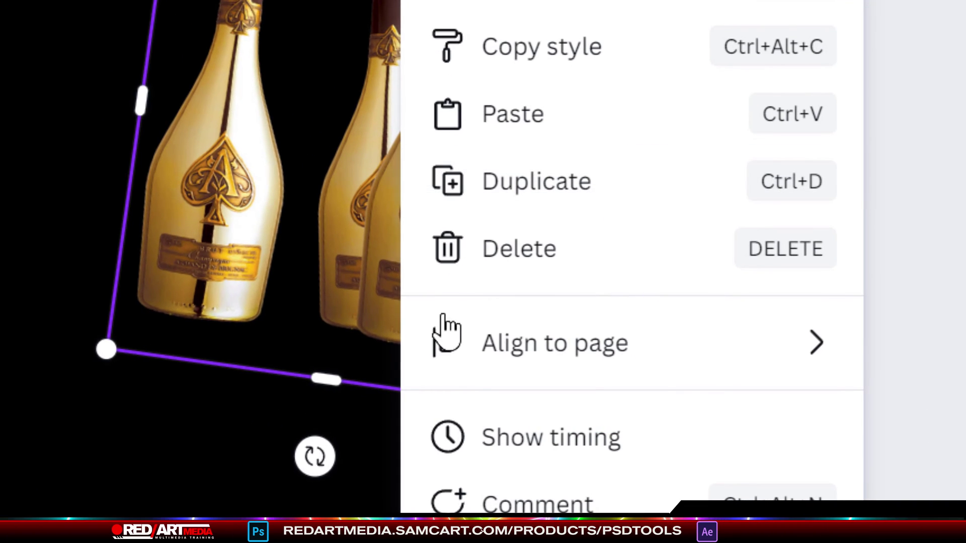
{"action": "left_click", "coordinate": [586, 303]}
{"action": "left_click_drag", "start_coordinate": [659, 231], "coordinate": [490, 224]}
{"action": "left_click_drag", "start_coordinate": [445, 336], "coordinate": [599, 315]}
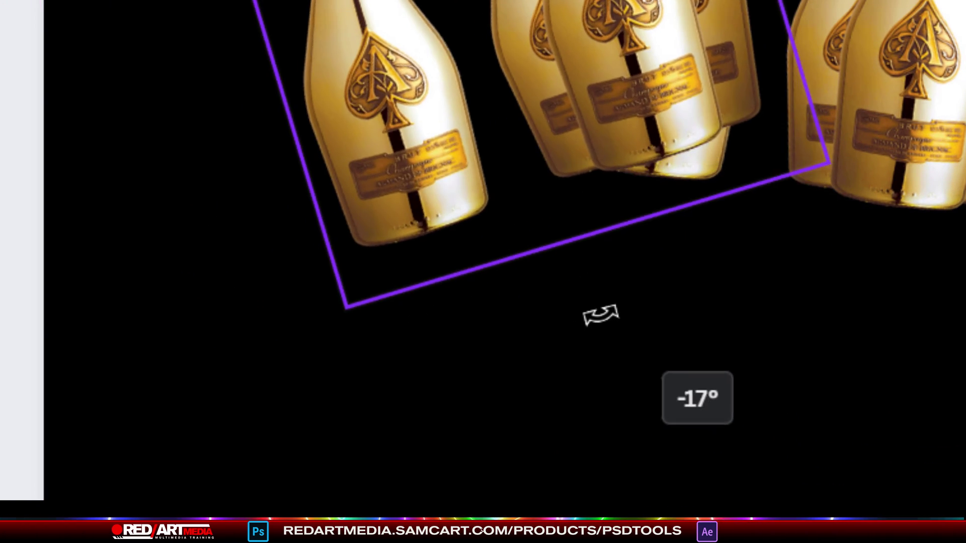
{"action": "mouse_move", "coordinate": [362, 270]}
{"action": "left_mouse_down"}
{"action": "mouse_move", "coordinate": [320, 285]}
{"action": "mouse_move", "coordinate": [351, 276]}
{"action": "left_mouse_up"}
Step: Add the blue-dress woman image, enlarge it over the bottles and centre it
{"action": "left_click", "coordinate": [140, 364]}
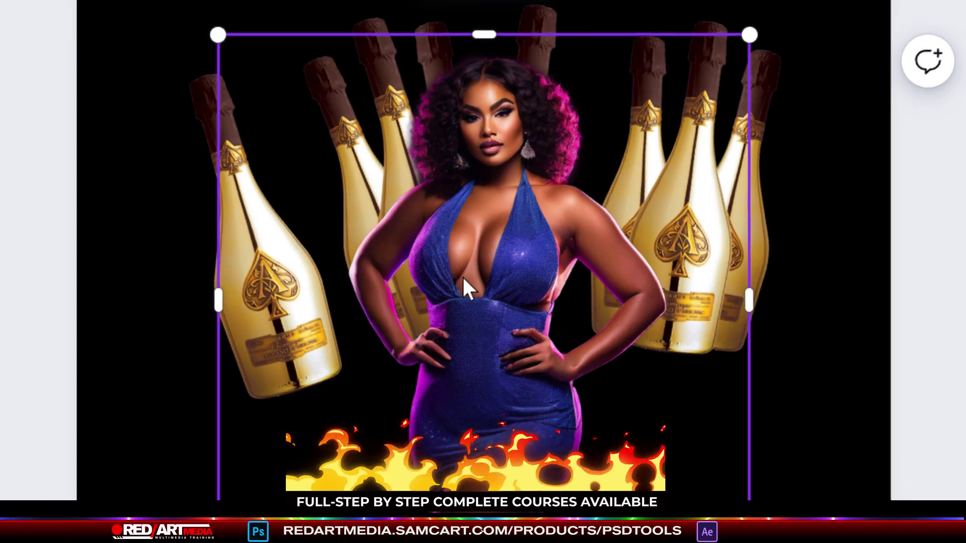
{"action": "left_click_drag", "start_coordinate": [750, 542], "coordinate": [965, 542]}
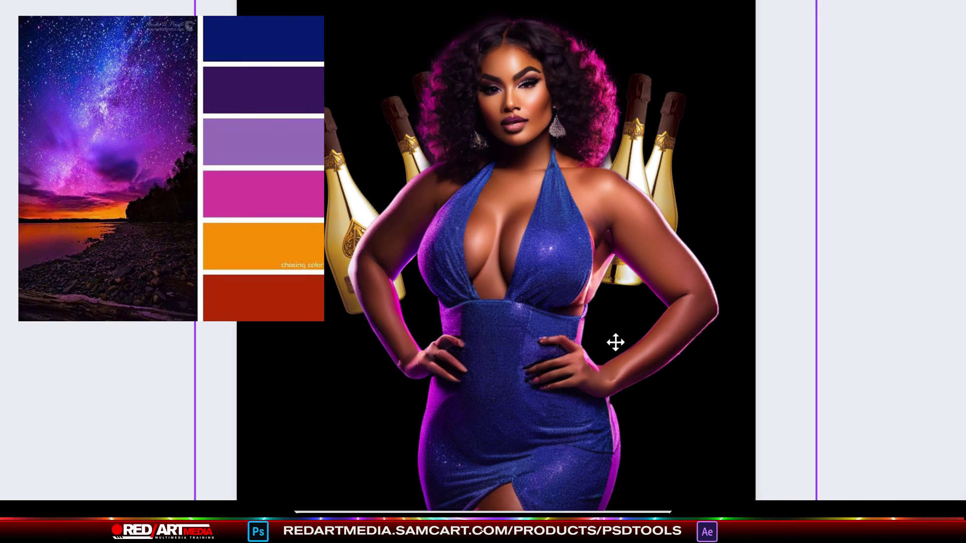
{"action": "left_click_drag", "start_coordinate": [615, 341], "coordinate": [614, 344]}
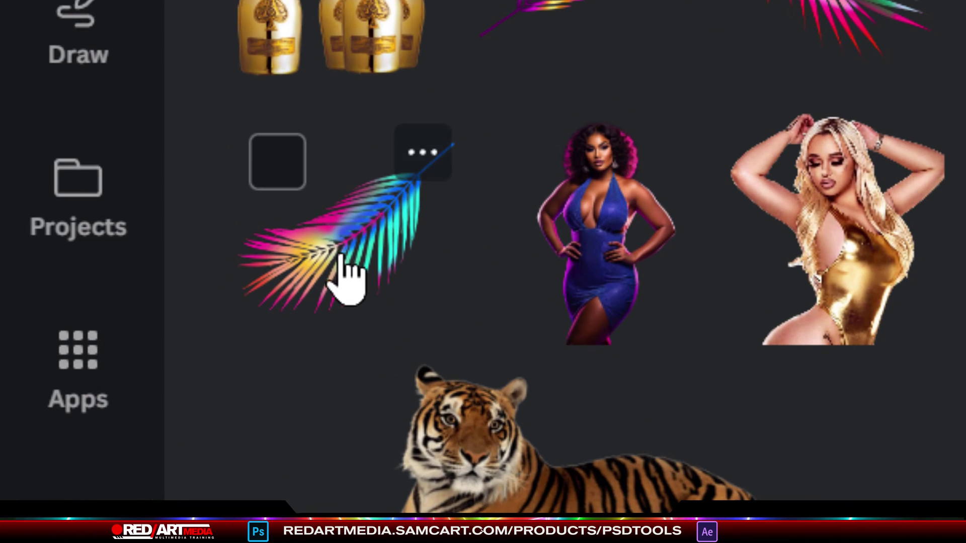
Step: Add a rainbow palm leaf in the top-right corner, rotated about -15° and shrunk
{"action": "left_click", "coordinate": [350, 259]}
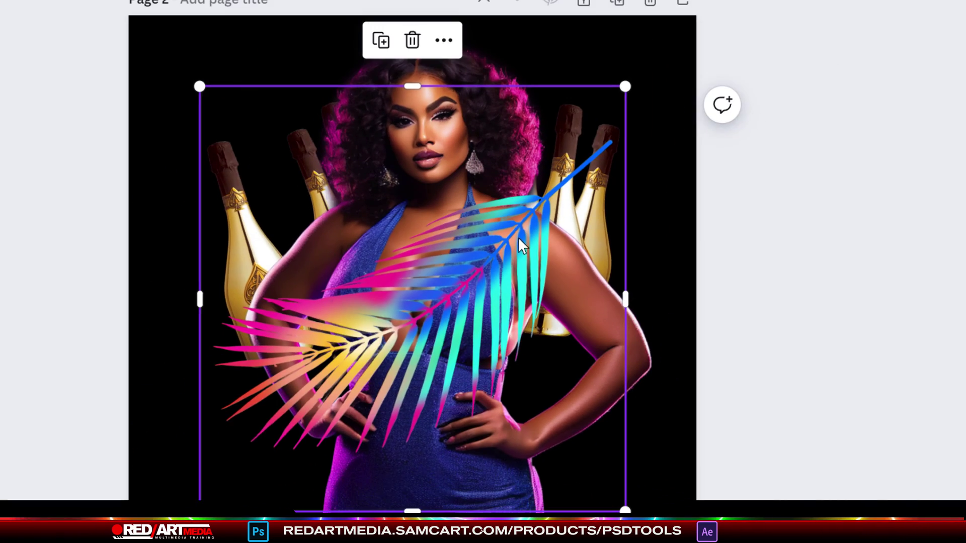
{"action": "left_click_drag", "start_coordinate": [390, 377], "coordinate": [627, 142]}
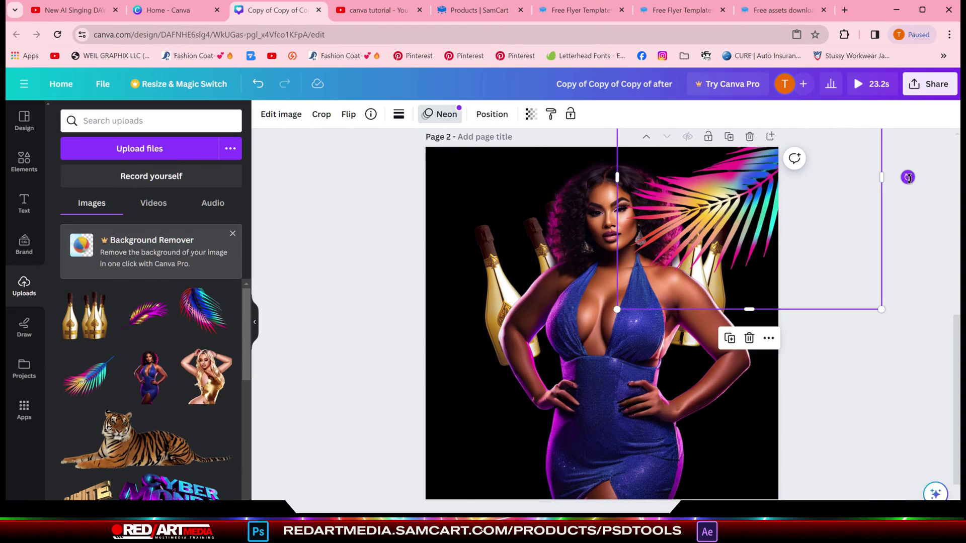
{"action": "left_click_drag", "start_coordinate": [905, 64], "coordinate": [900, 1]}
{"action": "left_click_drag", "start_coordinate": [904, 129], "coordinate": [900, 118]}
{"action": "left_click_drag", "start_coordinate": [727, 215], "coordinate": [734, 192]}
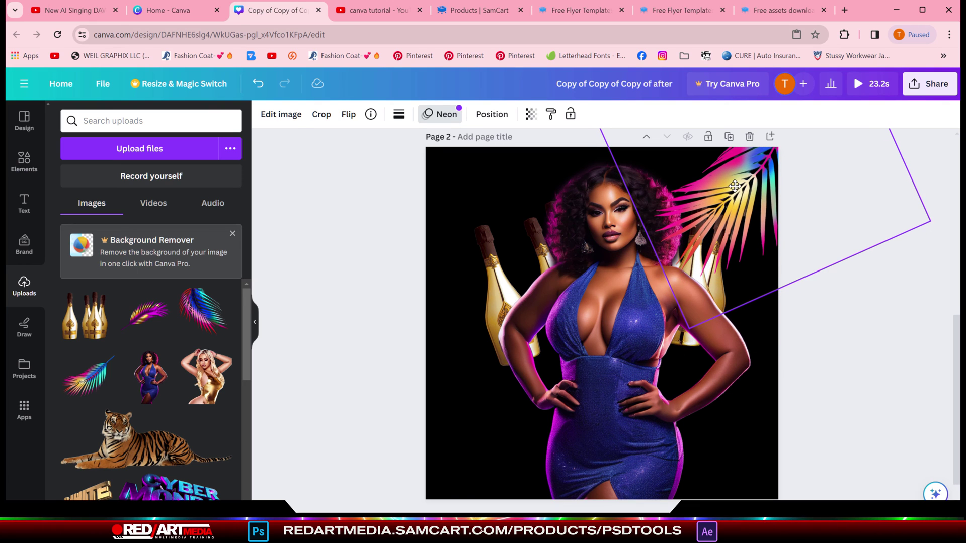
{"action": "left_click_drag", "start_coordinate": [687, 330], "coordinate": [725, 297]}
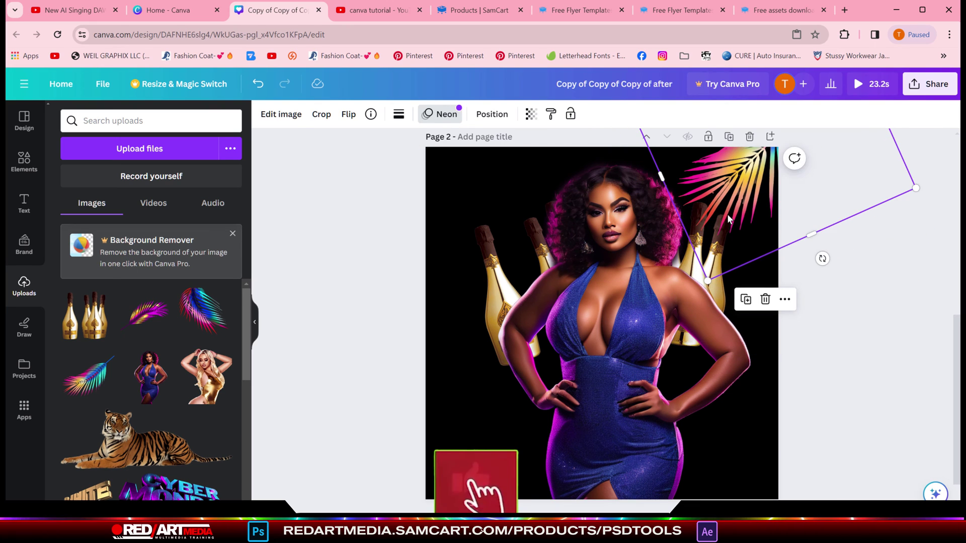
Step: Duplicate the palm leaf and place the copy by the woman's hip, rotated about 78°
{"action": "right_click", "coordinate": [749, 249]}
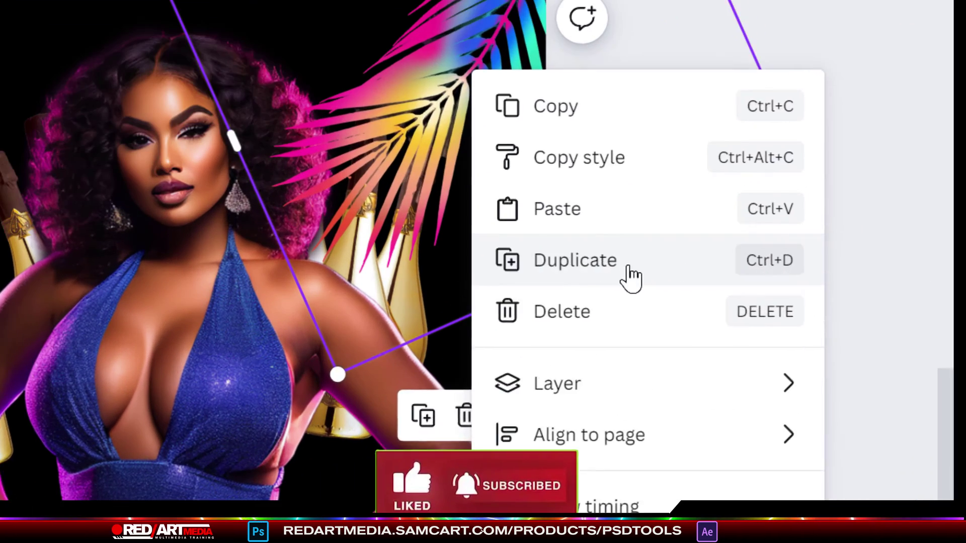
{"action": "left_click", "coordinate": [788, 266]}
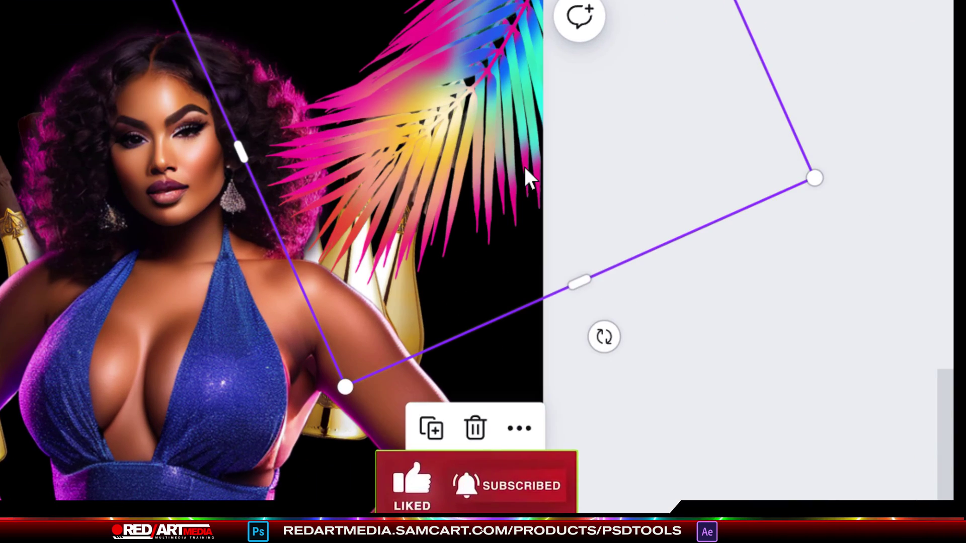
{"action": "left_click_drag", "start_coordinate": [524, 165], "coordinate": [321, 319]}
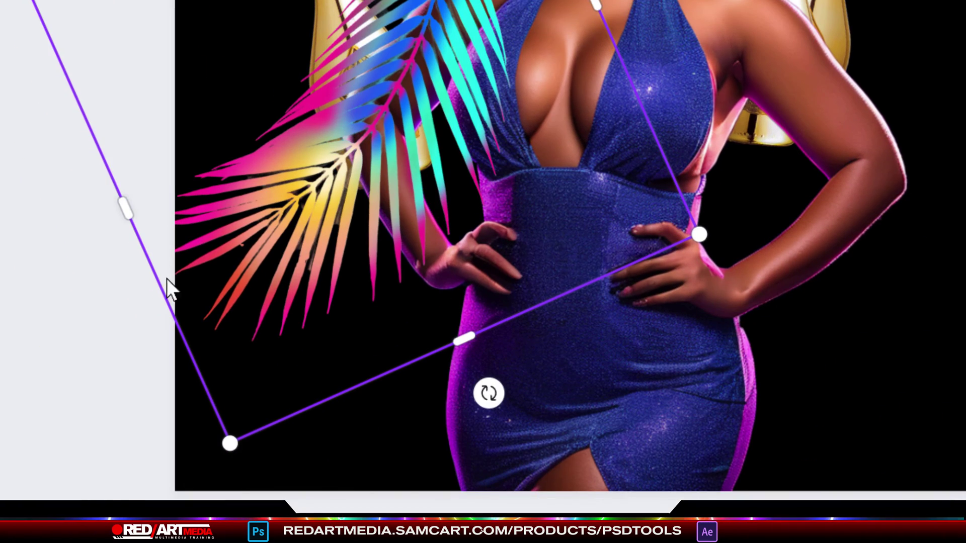
{"action": "left_click_drag", "start_coordinate": [488, 393], "coordinate": [161, 108]}
{"action": "left_click_drag", "start_coordinate": [323, 37], "coordinate": [865, 312]}
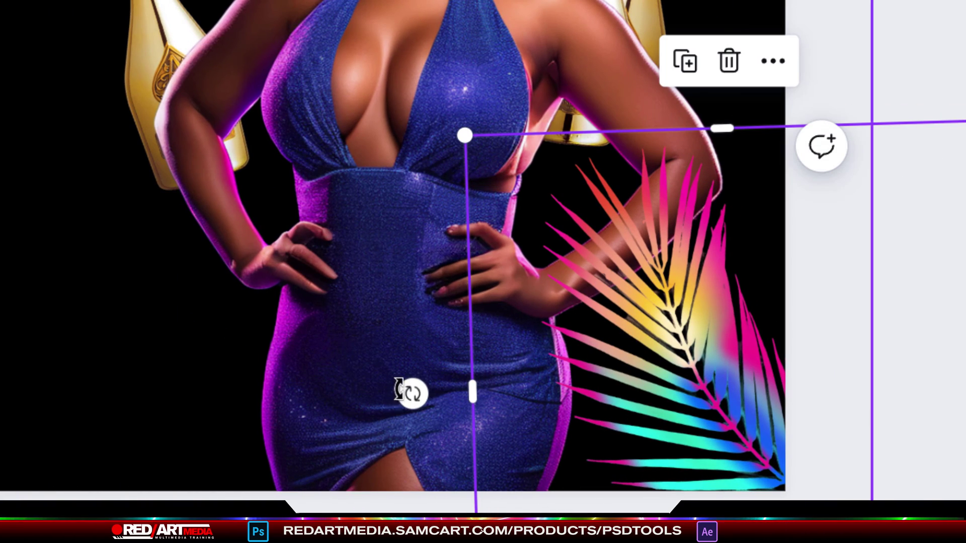
{"action": "left_click_drag", "start_coordinate": [409, 391], "coordinate": [424, 475]}
{"action": "left_click_drag", "start_coordinate": [725, 361], "coordinate": [713, 377]}
Step: Make a third palm leaf copy and rotate it into the lower-left area
{"action": "right_click", "coordinate": [713, 377]}
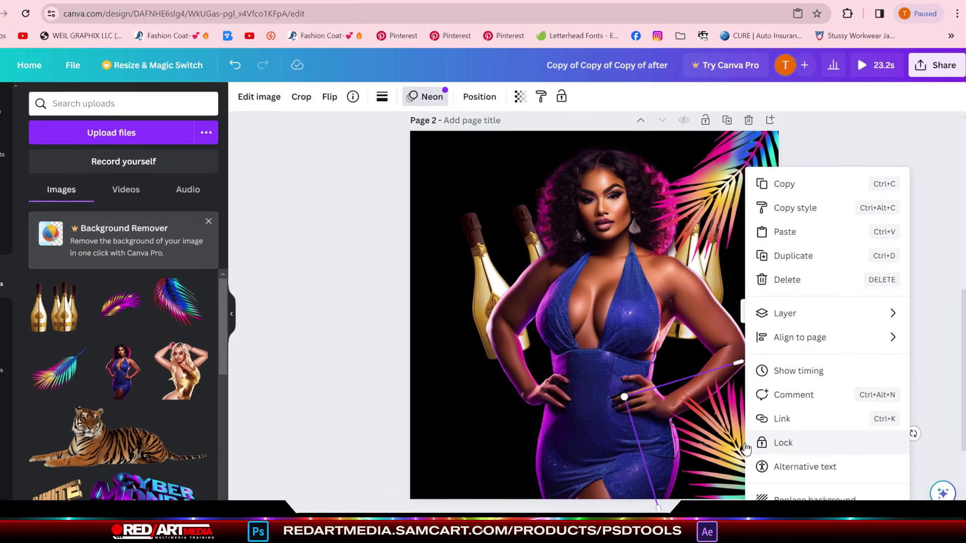
{"action": "mouse_move", "coordinate": [805, 316]}
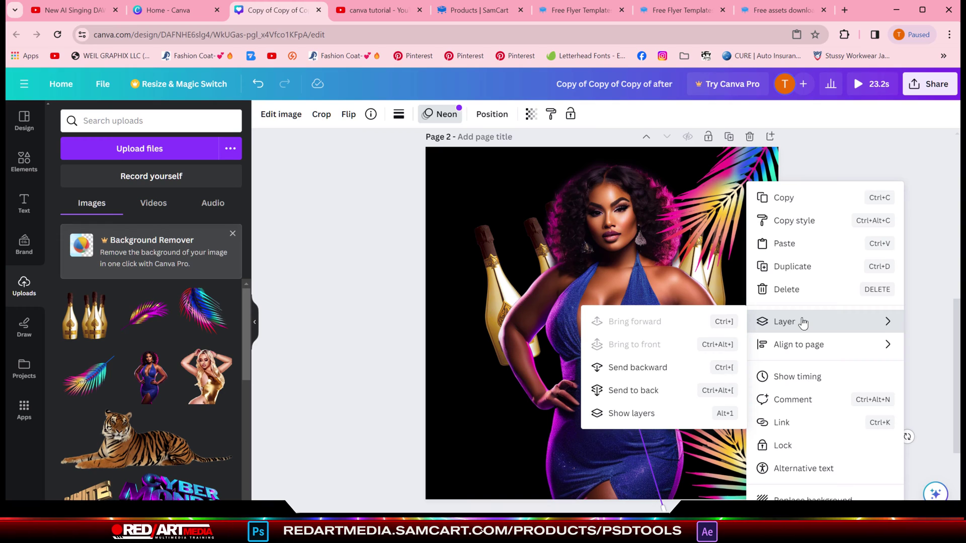
{"action": "left_click", "coordinate": [802, 267]}
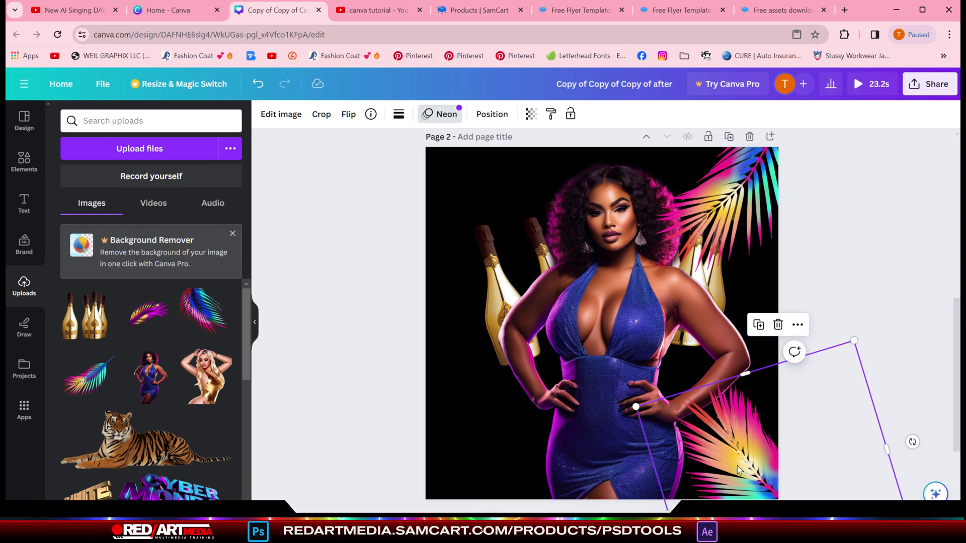
{"action": "left_click_drag", "start_coordinate": [738, 471], "coordinate": [392, 459]}
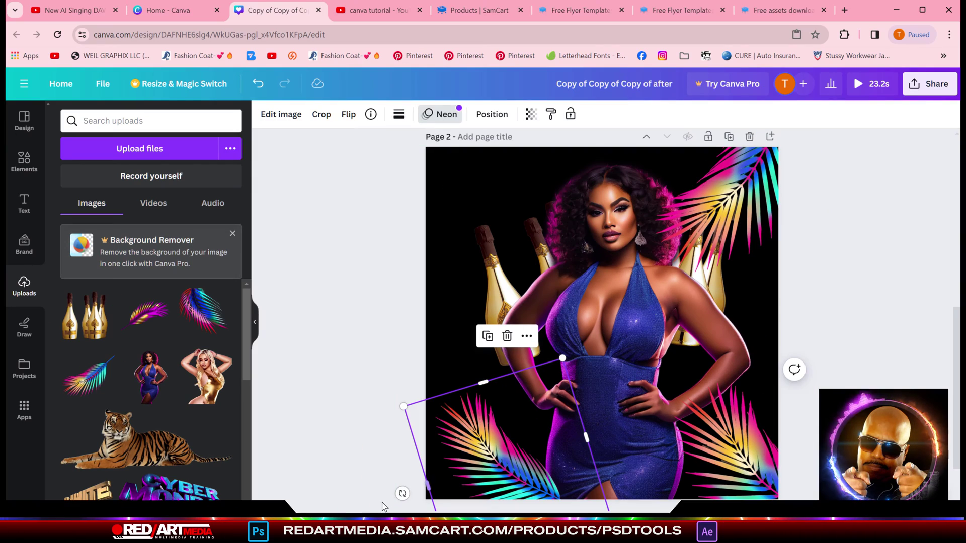
{"action": "left_click_drag", "start_coordinate": [403, 492], "coordinate": [475, 446]}
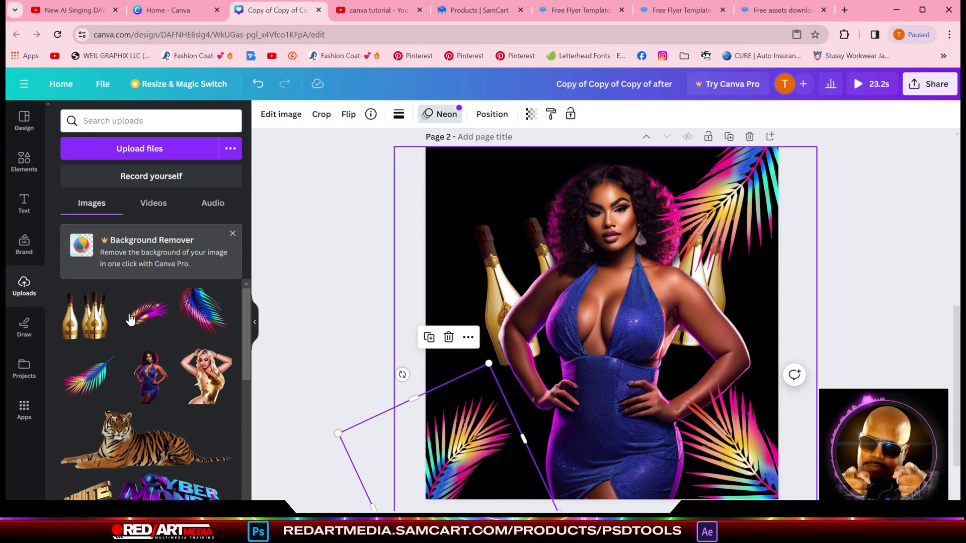
Step: Add another palm-leaf image and move it up toward the top-left
{"action": "left_click", "coordinate": [206, 320]}
{"action": "left_click_drag", "start_coordinate": [563, 250], "coordinate": [440, 177]}
{"action": "left_click_drag", "start_coordinate": [470, 226], "coordinate": [455, 215]}
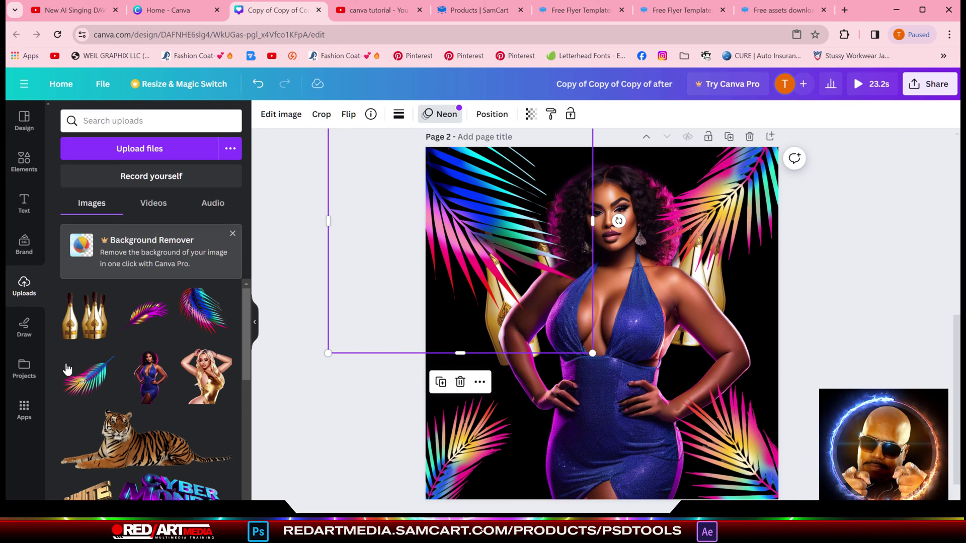
Step: Add a magenta palm leaf, shrunk into the lower-left of the page
{"action": "left_click", "coordinate": [139, 315]}
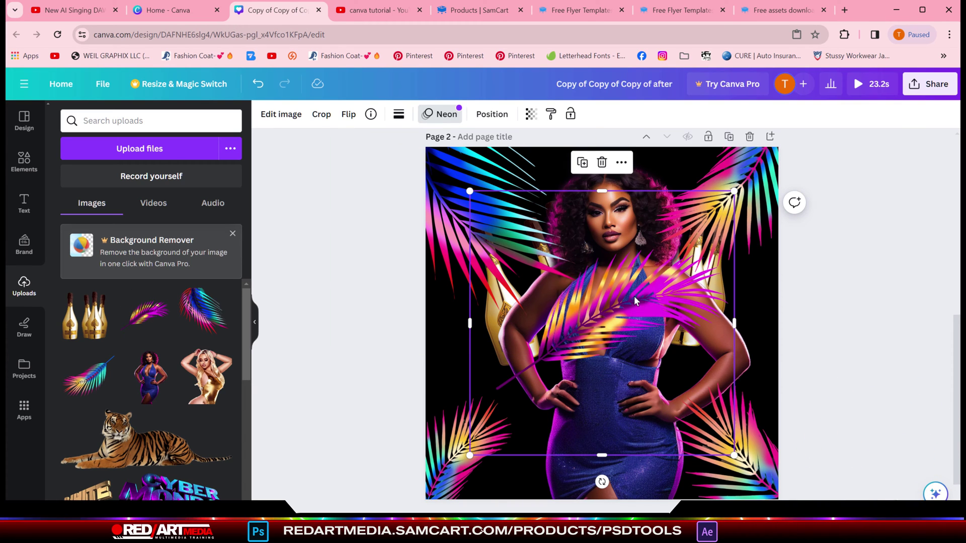
{"action": "left_click_drag", "start_coordinate": [635, 301], "coordinate": [604, 280]}
{"action": "left_click_drag", "start_coordinate": [602, 221], "coordinate": [547, 276]}
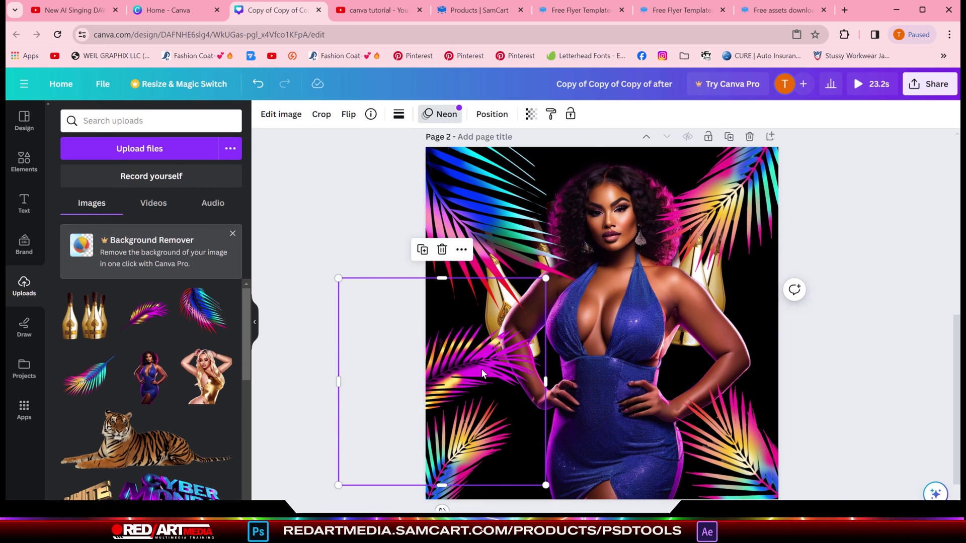
{"action": "left_click_drag", "start_coordinate": [482, 368], "coordinate": [495, 337]}
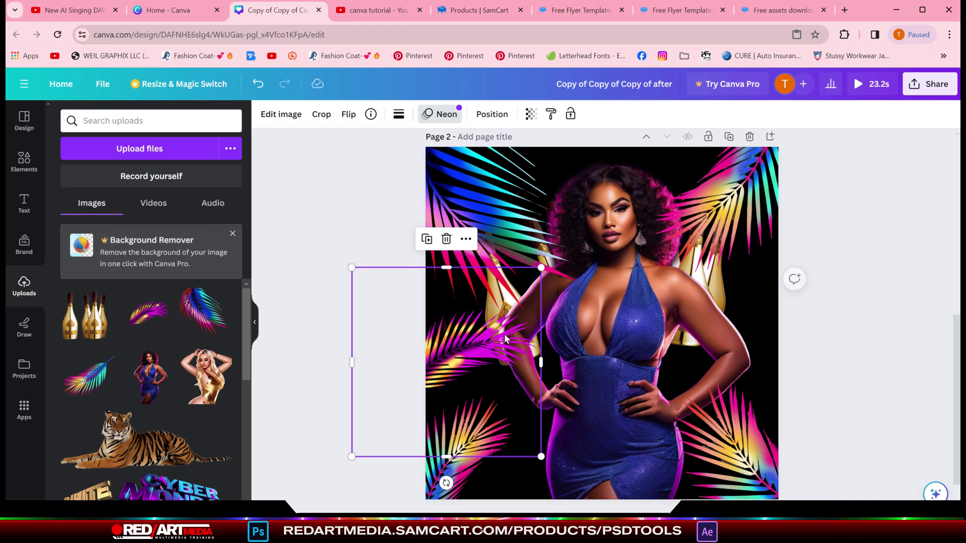
{"action": "left_click_drag", "start_coordinate": [455, 352], "coordinate": [460, 338]}
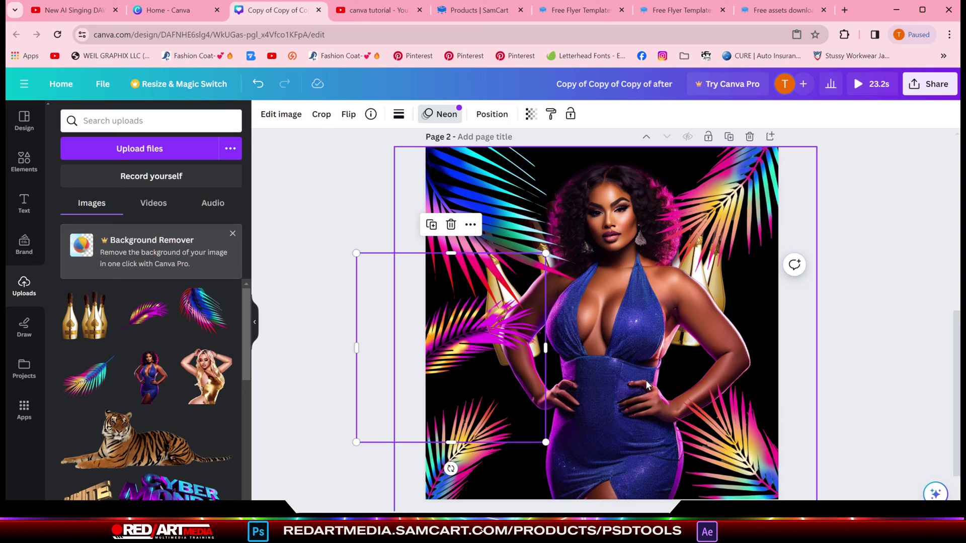
Step: Duplicate the magenta leaf to the right edge, rotated to about 172°
{"action": "right_click", "coordinate": [503, 348]}
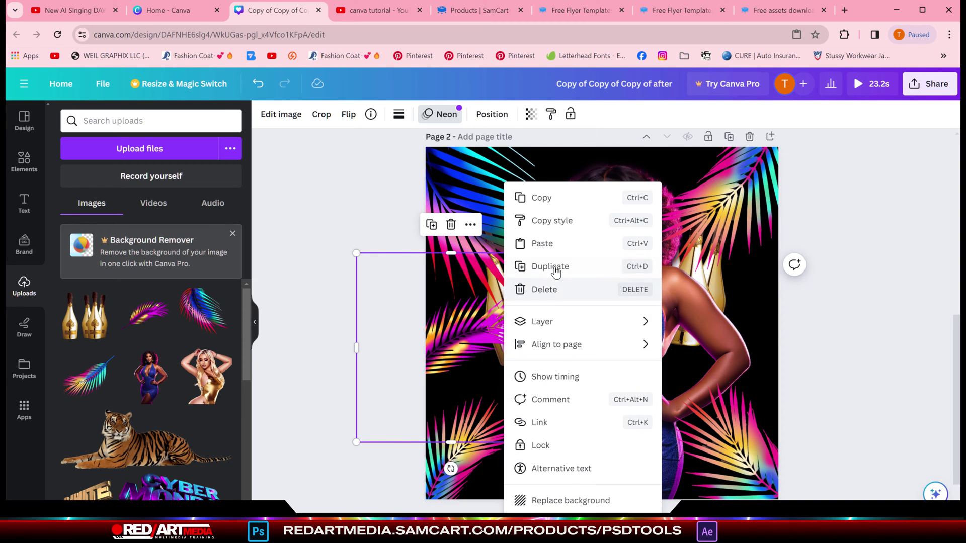
{"action": "left_click", "coordinate": [555, 267]}
{"action": "left_click_drag", "start_coordinate": [532, 314], "coordinate": [813, 314]}
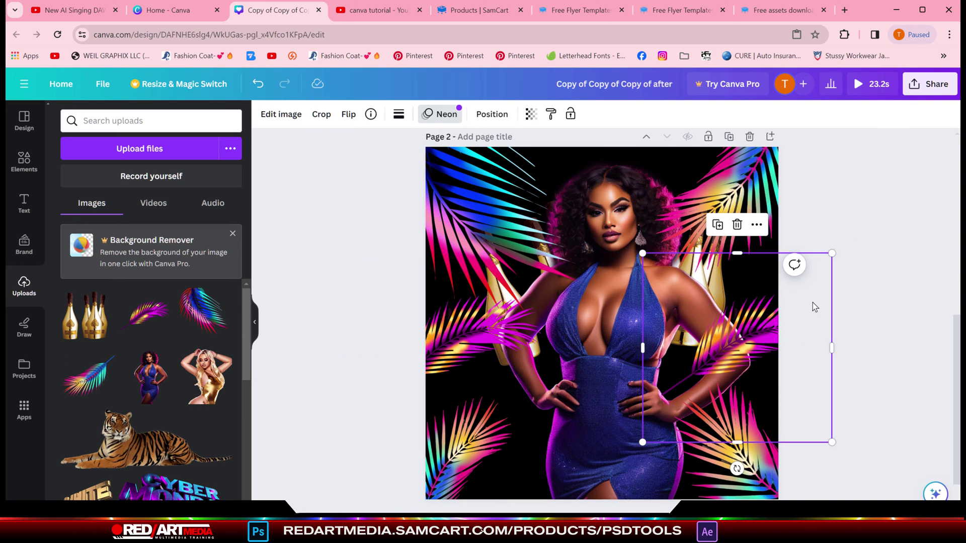
{"action": "mouse_move", "coordinate": [735, 468]}
{"action": "left_mouse_down"}
{"action": "mouse_move", "coordinate": [681, 308]}
{"action": "mouse_move", "coordinate": [810, 269]}
{"action": "left_mouse_up"}
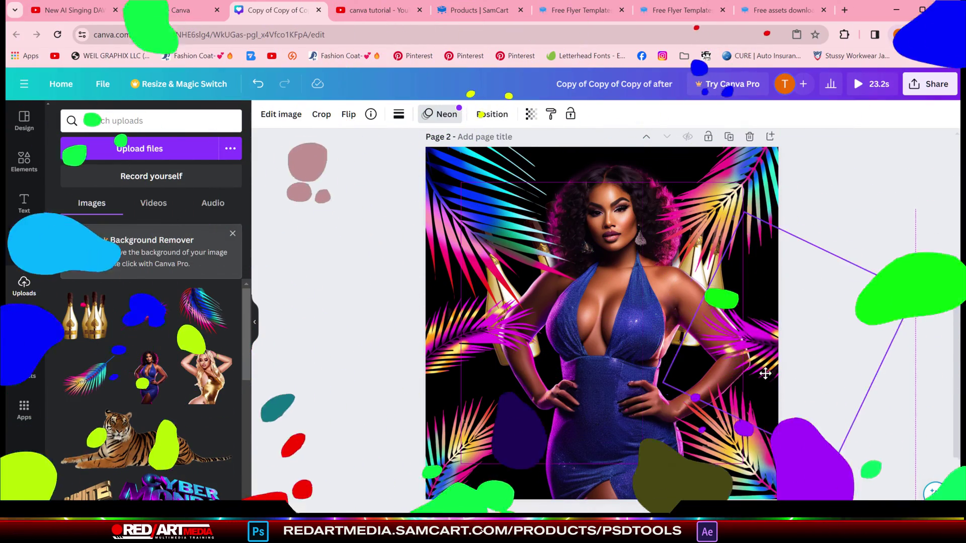
{"action": "left_click_drag", "start_coordinate": [808, 232], "coordinate": [684, 136]}
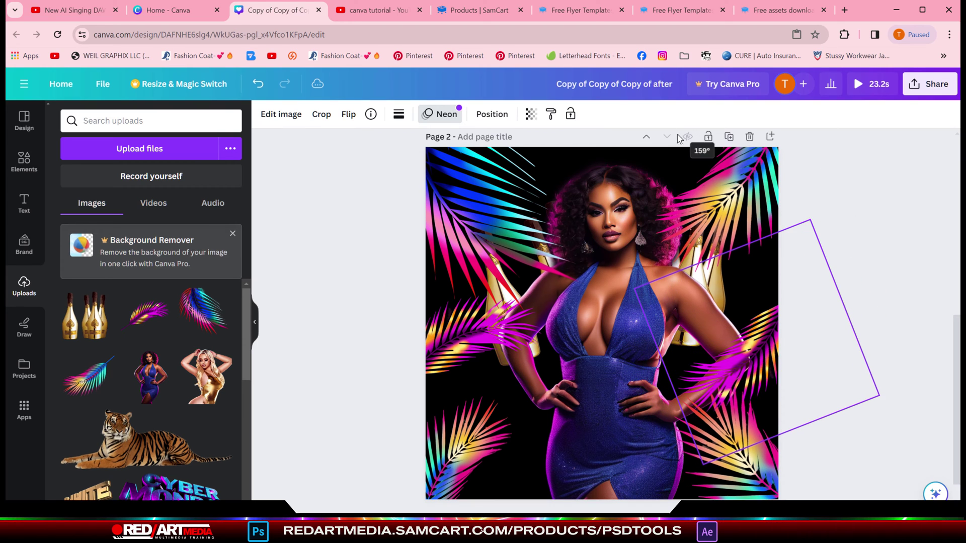
{"action": "left_click_drag", "start_coordinate": [754, 348], "coordinate": [767, 325]}
Step: Resize the lower-left palm leaf and re-centre the woman image
{"action": "left_click", "coordinate": [478, 445]}
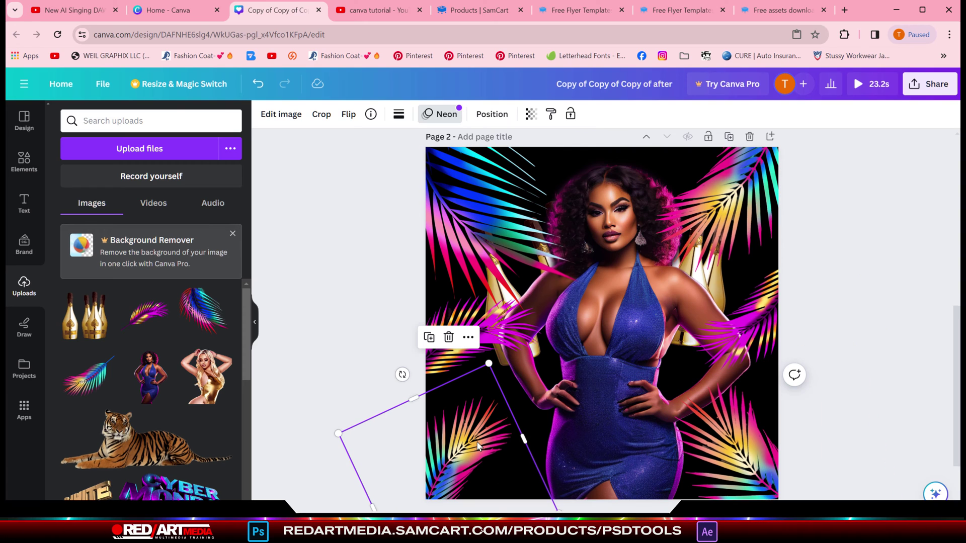
{"action": "left_click_drag", "start_coordinate": [487, 362], "coordinate": [486, 430]}
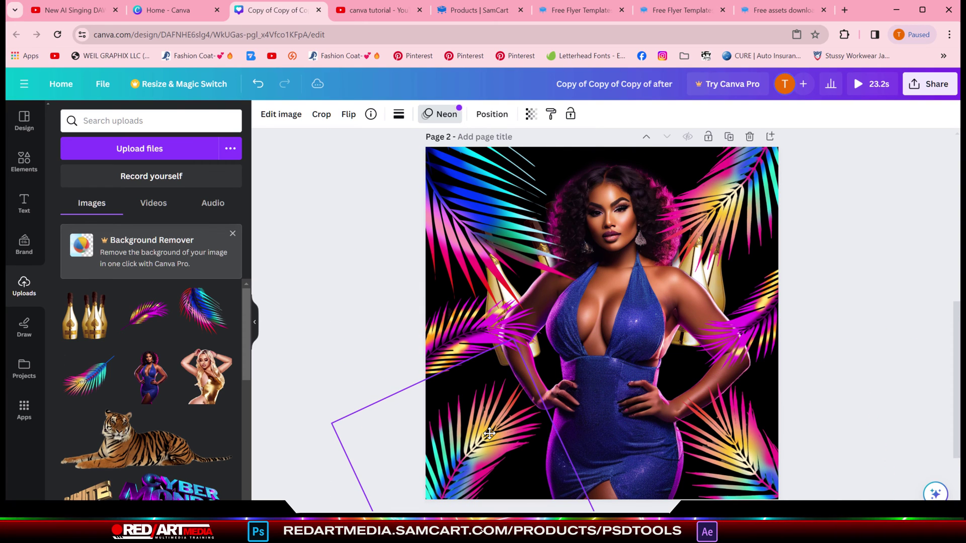
{"action": "left_click", "coordinate": [859, 233]}
{"action": "left_click_drag", "start_coordinate": [639, 375], "coordinate": [638, 372]}
{"action": "left_click", "coordinate": [858, 283]}
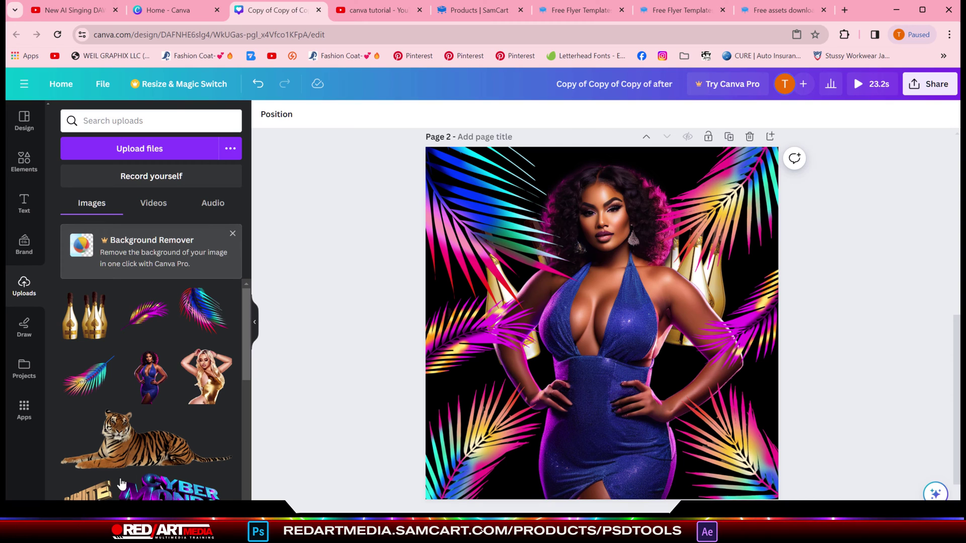
Step: Try the tiger image, then place the Cyber Monday Madness graphic on the page
{"action": "left_click", "coordinate": [135, 441]}
{"action": "left_click_drag", "start_coordinate": [584, 349], "coordinate": [572, 470]}
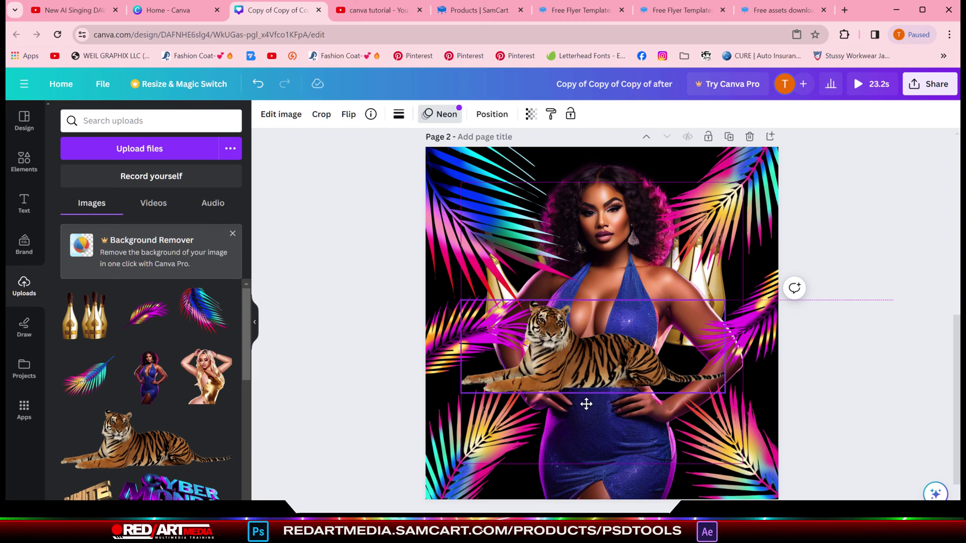
{"action": "left_click_drag", "start_coordinate": [484, 378], "coordinate": [544, 244]}
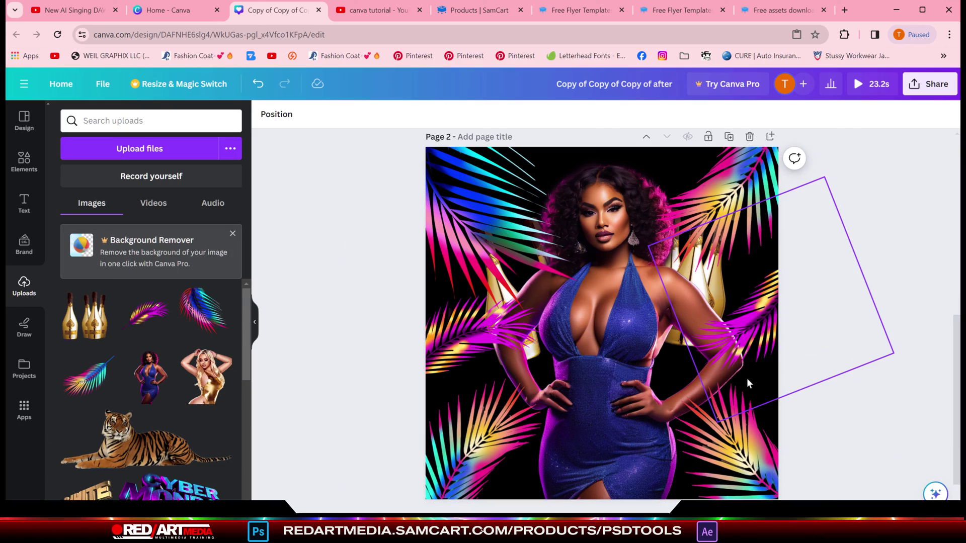
{"action": "left_click_drag", "start_coordinate": [243, 339], "coordinate": [247, 366]}
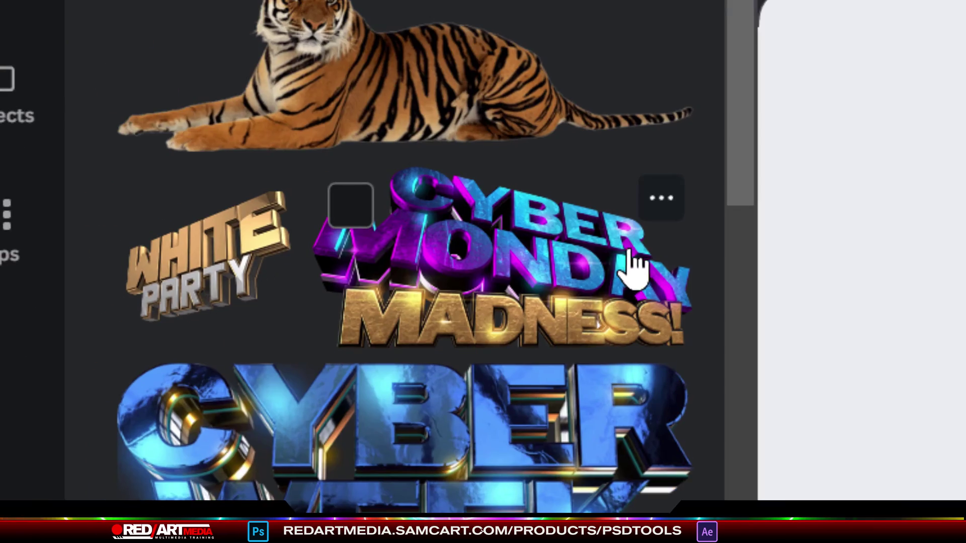
{"action": "left_click_drag", "start_coordinate": [214, 423], "coordinate": [624, 411]}
Step: Delete the Cyber Monday Madness graphic, then add and delete the Summer Mega Sale image
{"action": "left_click_drag", "start_coordinate": [469, 359], "coordinate": [474, 368]}
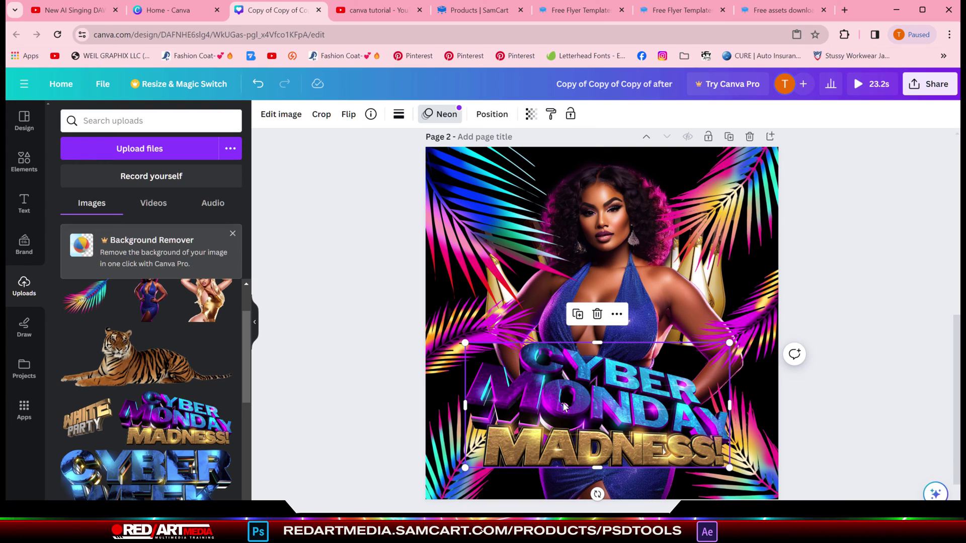
{"action": "key", "text": "Delete"}
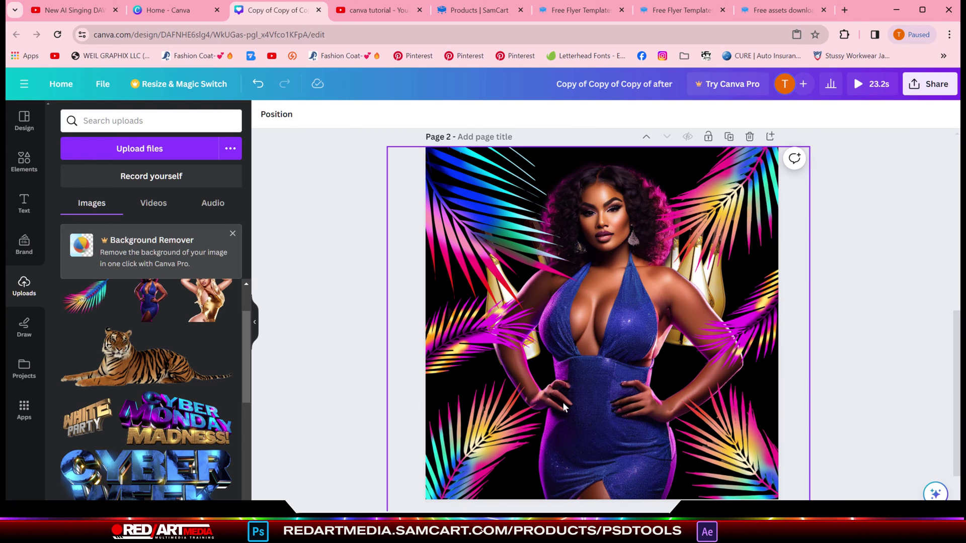
{"action": "left_click_drag", "start_coordinate": [250, 347], "coordinate": [250, 407]}
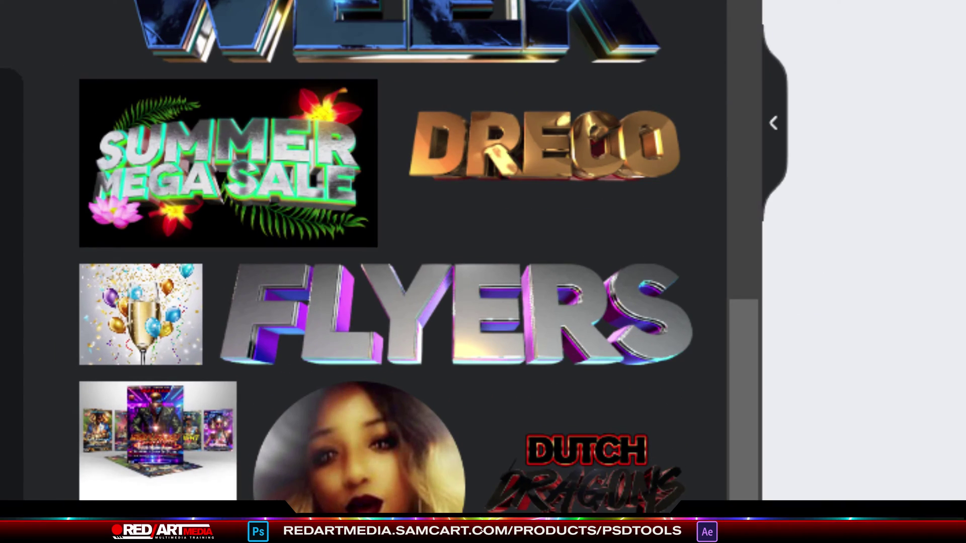
{"action": "left_click", "coordinate": [228, 163]}
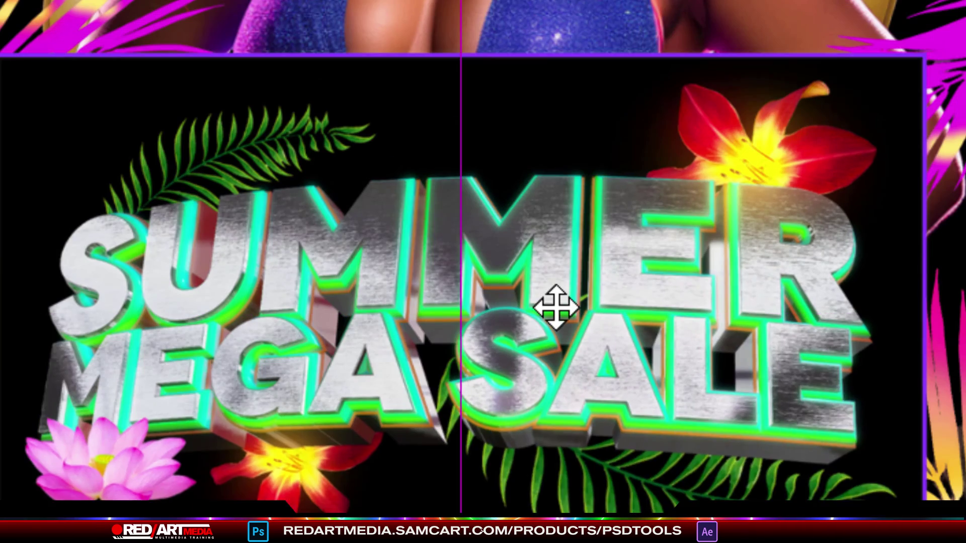
{"action": "key", "text": "Delete"}
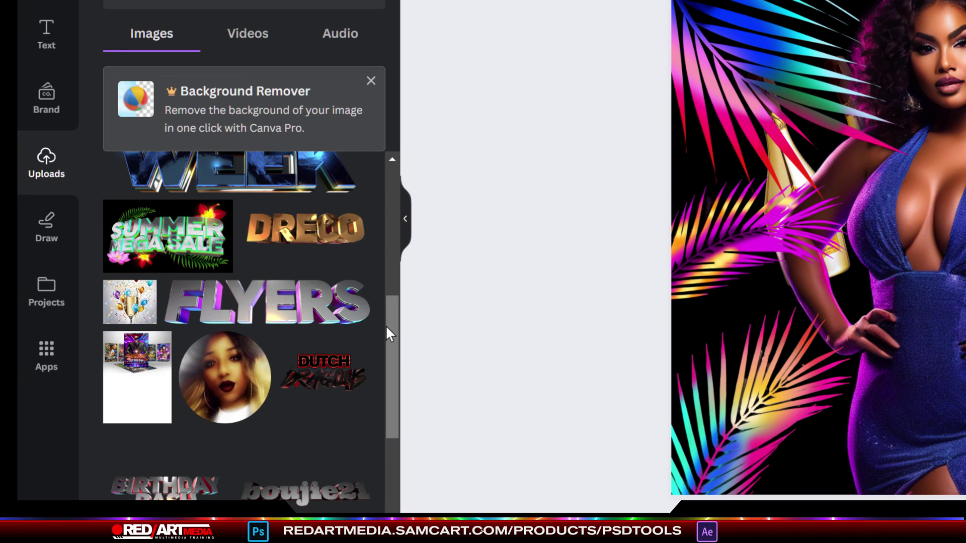
Step: Try the 3D flyer mockup image enlarged on the page, then delete it
{"action": "left_click_drag", "start_coordinate": [391, 334], "coordinate": [390, 367]}
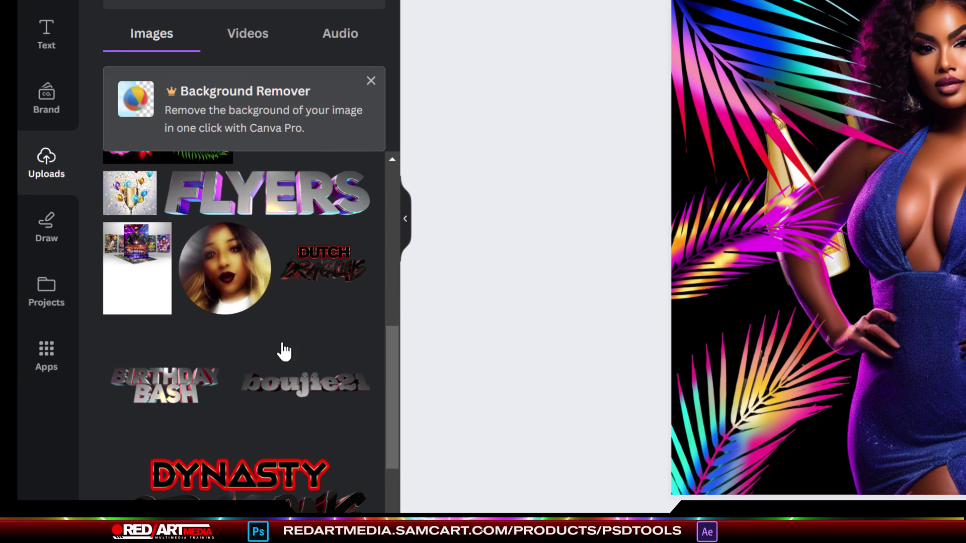
{"action": "left_click", "coordinate": [151, 265]}
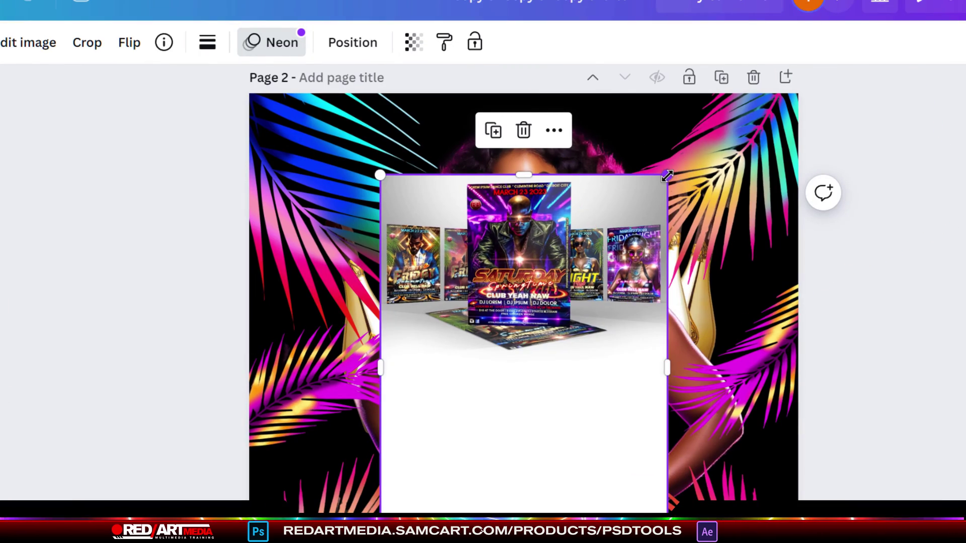
{"action": "left_click_drag", "start_coordinate": [667, 176], "coordinate": [850, 94]}
{"action": "left_click_drag", "start_coordinate": [663, 402], "coordinate": [636, 416]}
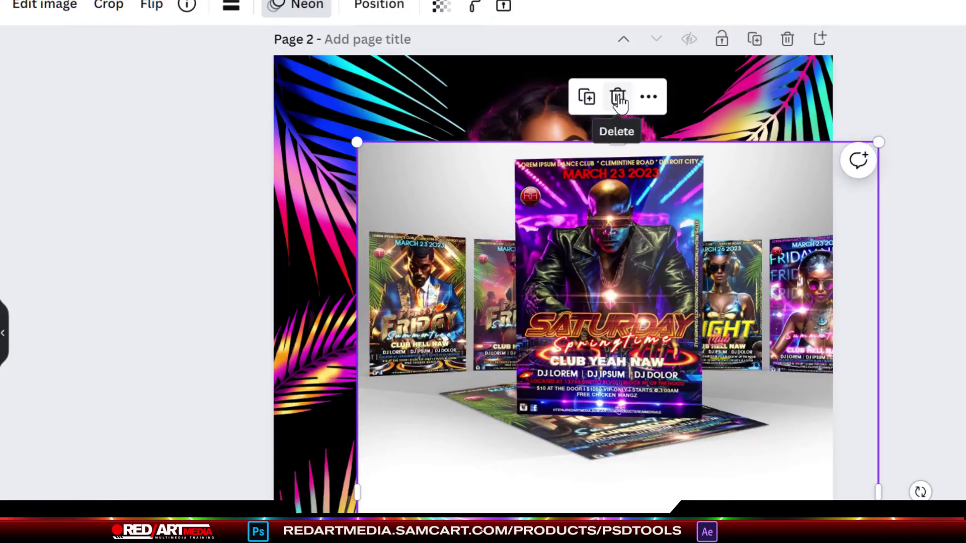
{"action": "left_click", "coordinate": [617, 97]}
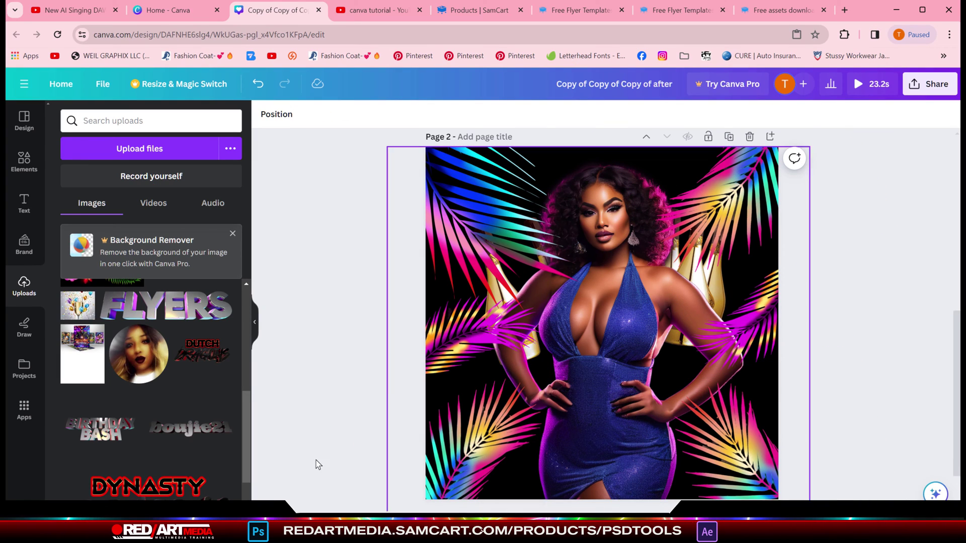
Step: Add the chrome BIRTHDAY BASH title, enlarged and lowered onto the dress
{"action": "left_click", "coordinate": [129, 442]}
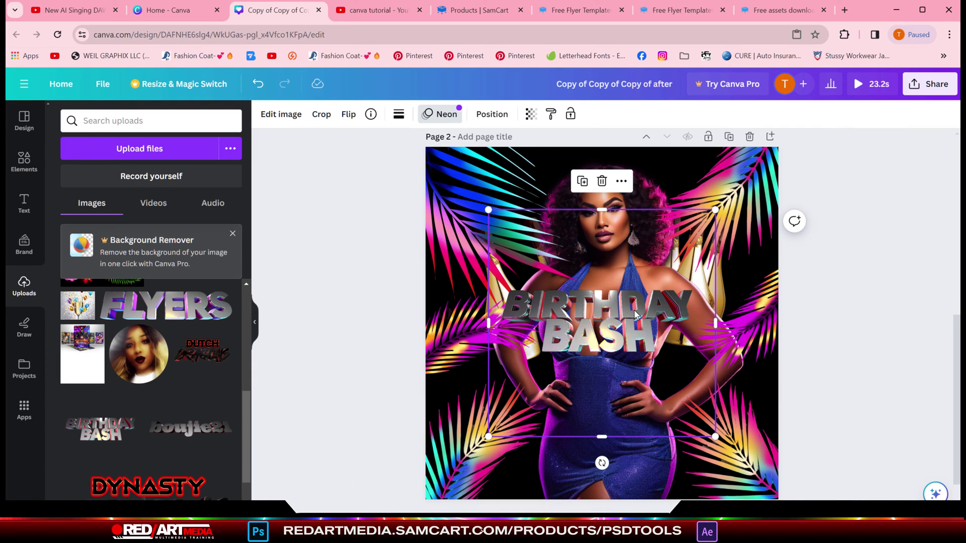
{"action": "left_click_drag", "start_coordinate": [635, 315], "coordinate": [582, 405]}
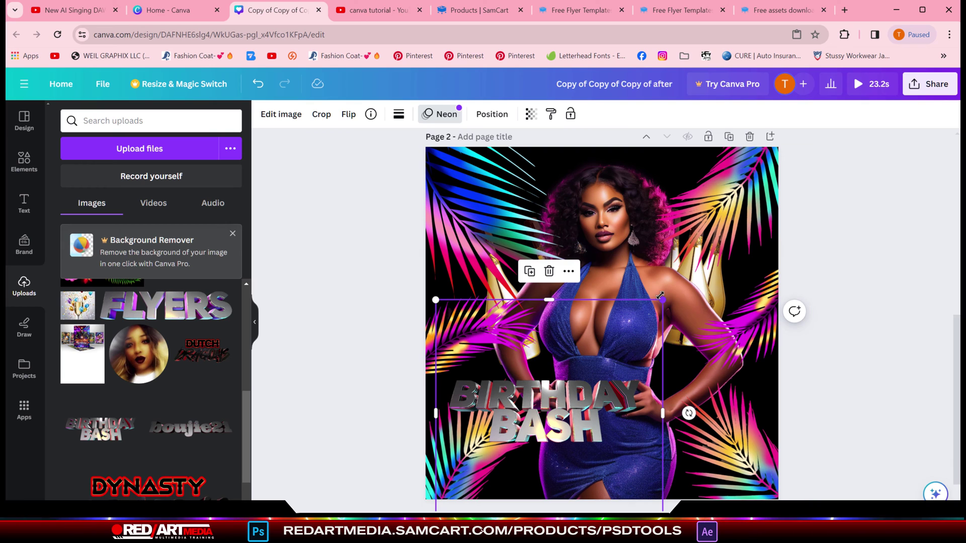
{"action": "left_click_drag", "start_coordinate": [661, 297], "coordinate": [794, 163]}
{"action": "left_click_drag", "start_coordinate": [732, 327], "coordinate": [741, 369]}
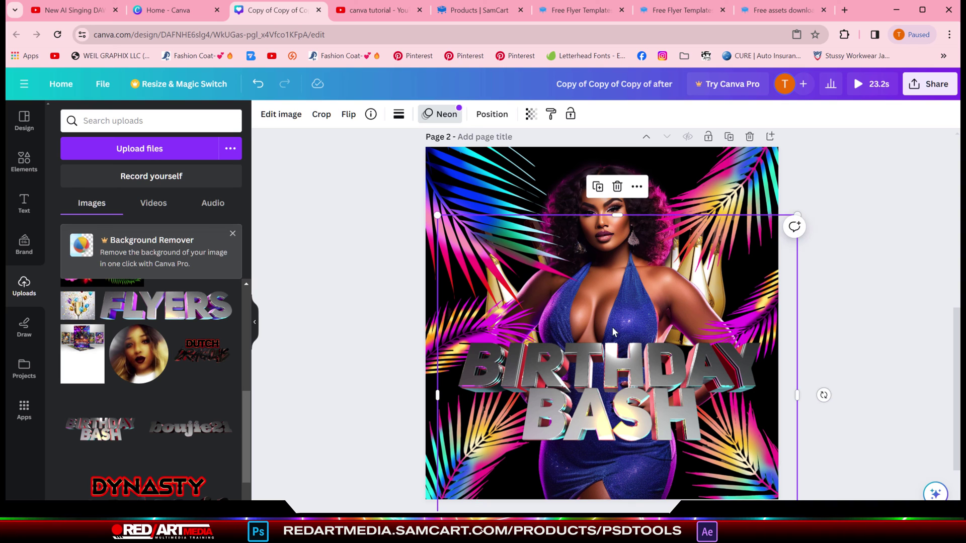
Step: Add the boujie21 text, shrink it and tuck it just under BASH
{"action": "left_click", "coordinate": [196, 429]}
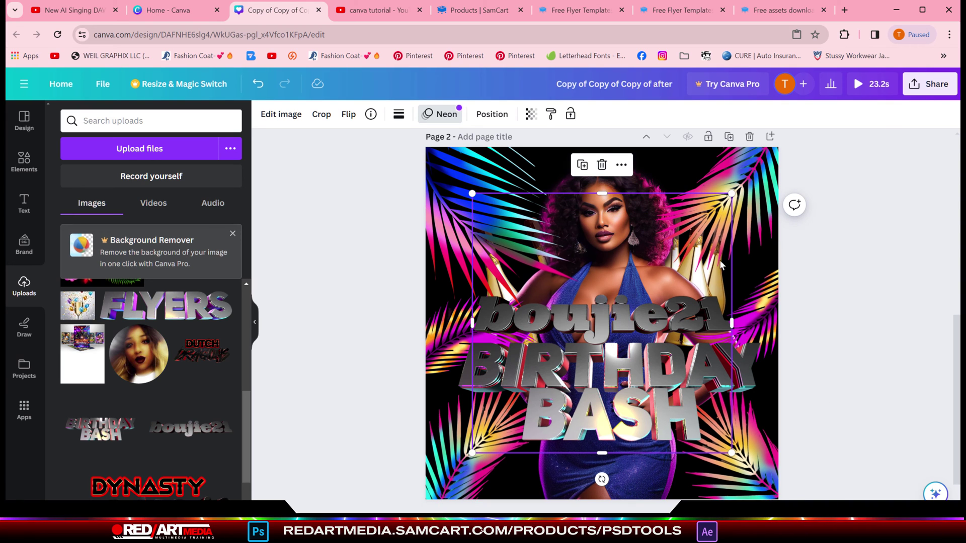
{"action": "left_click_drag", "start_coordinate": [708, 221], "coordinate": [721, 213]}
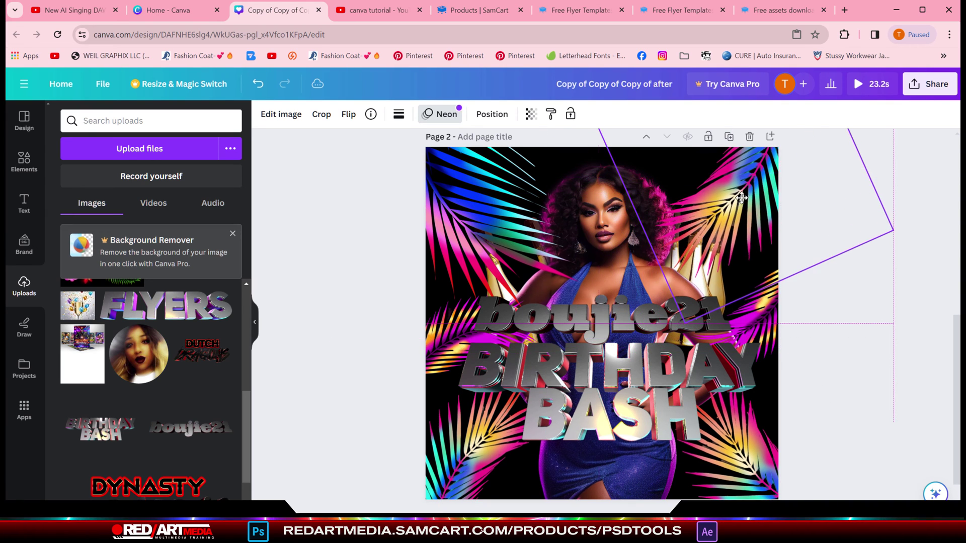
{"action": "left_click", "coordinate": [682, 300]}
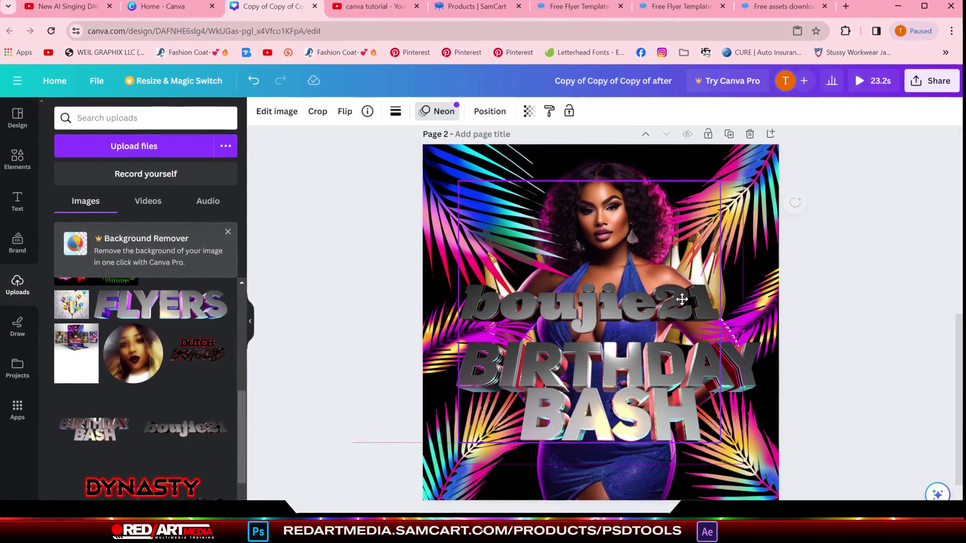
{"action": "left_click_drag", "start_coordinate": [720, 182], "coordinate": [596, 299]}
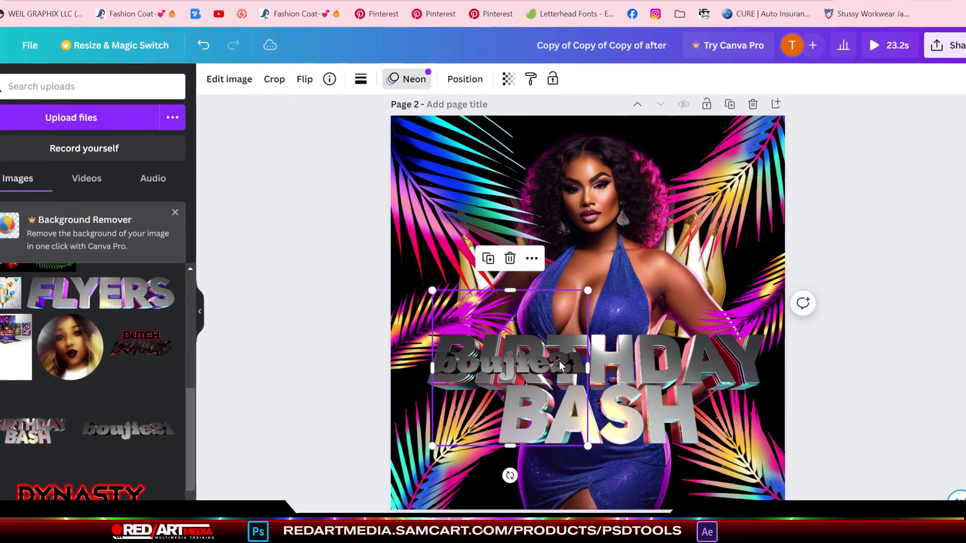
{"action": "left_click_drag", "start_coordinate": [561, 366], "coordinate": [641, 456]}
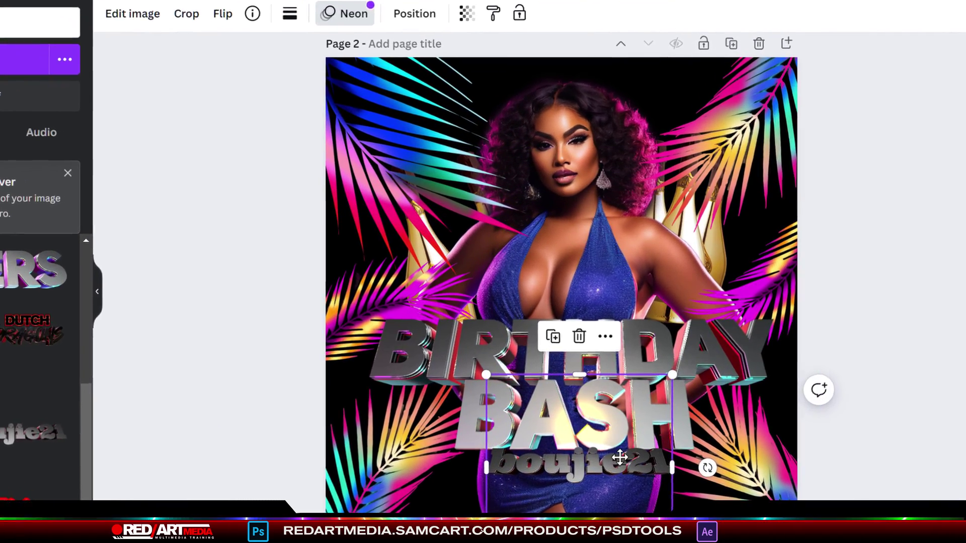
{"action": "left_click", "coordinate": [692, 338]}
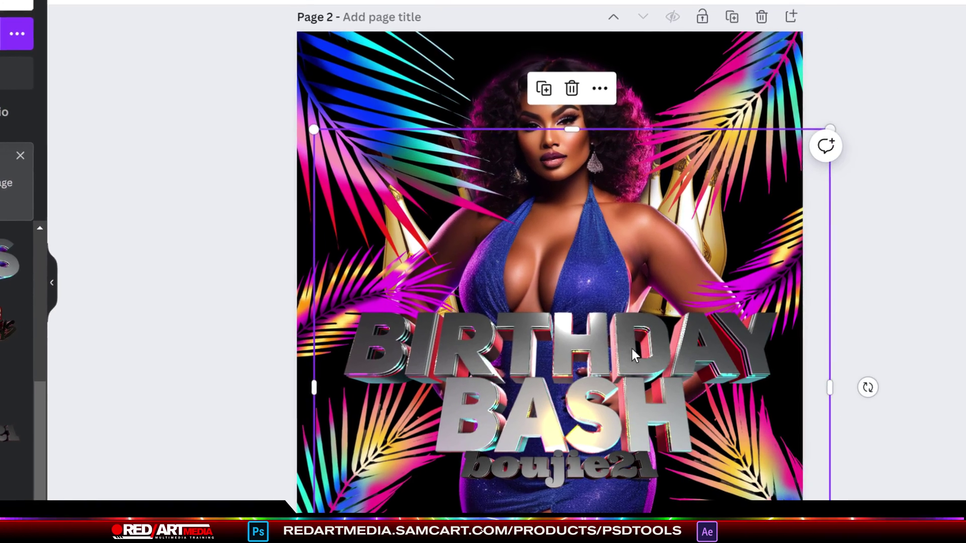
{"action": "left_click_drag", "start_coordinate": [622, 355], "coordinate": [613, 333]}
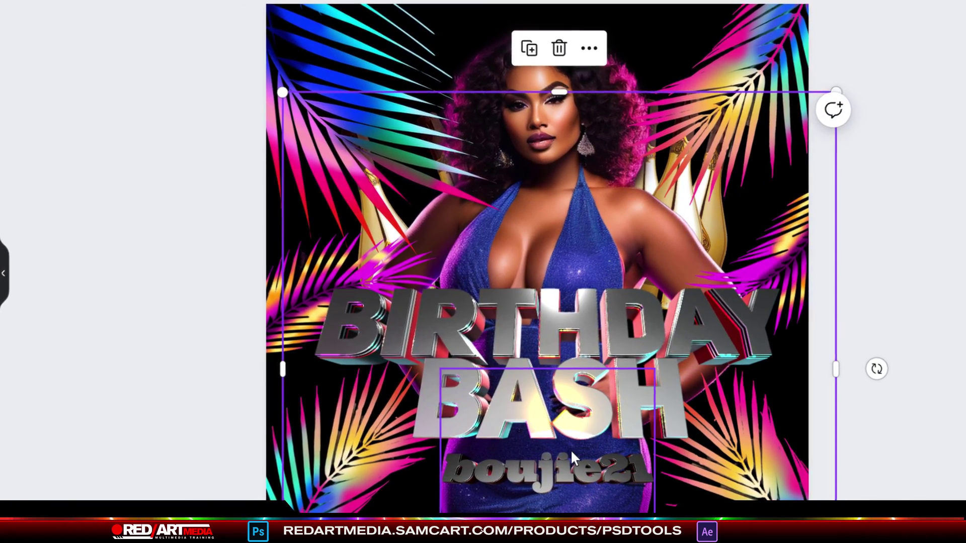
{"action": "left_click", "coordinate": [590, 468]}
{"action": "left_click_drag", "start_coordinate": [590, 467], "coordinate": [584, 456]}
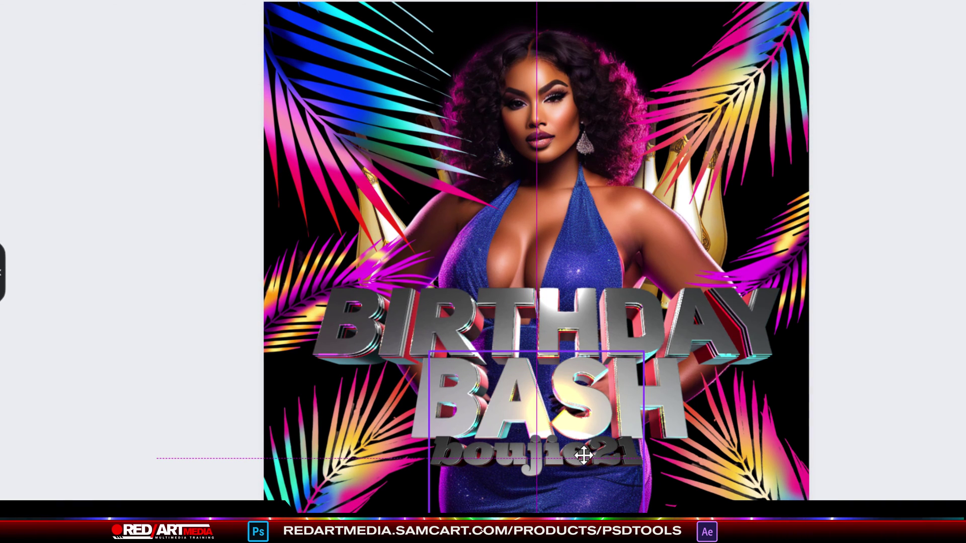
{"action": "left_click", "coordinate": [902, 273]}
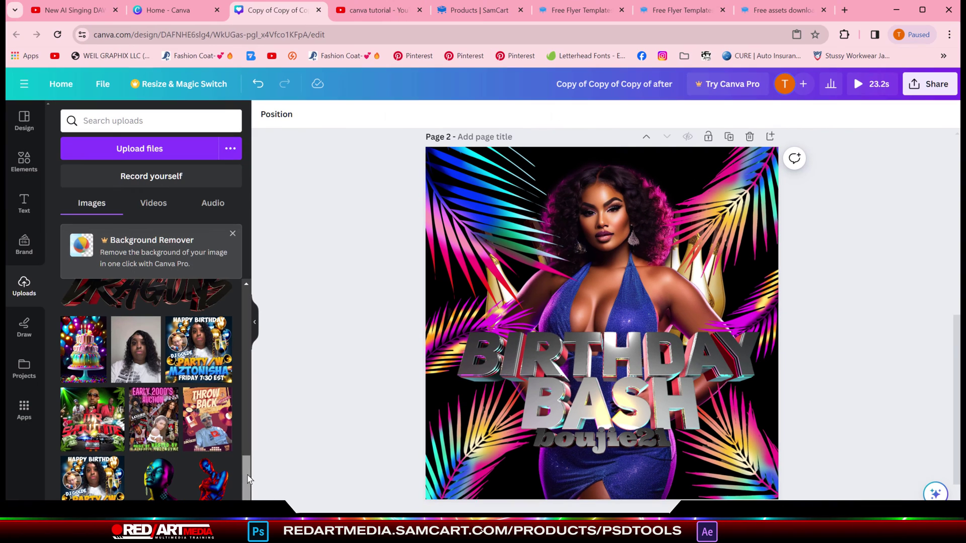
Step: Drag Page 1's CLUB, YouTube and JAN26TH text group down onto the Page 2 flyer
{"action": "scroll", "coordinate": [779, 204], "scroll_direction": "up", "scroll_amount": 5}
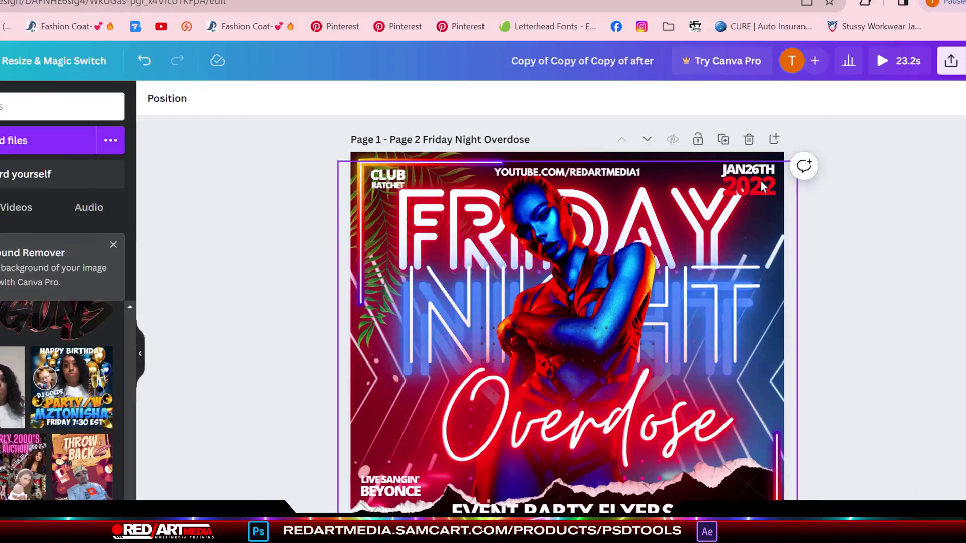
{"action": "left_click", "coordinate": [747, 177]}
{"action": "scroll", "coordinate": [109, 146], "scroll_direction": "up", "scroll_amount": 2}
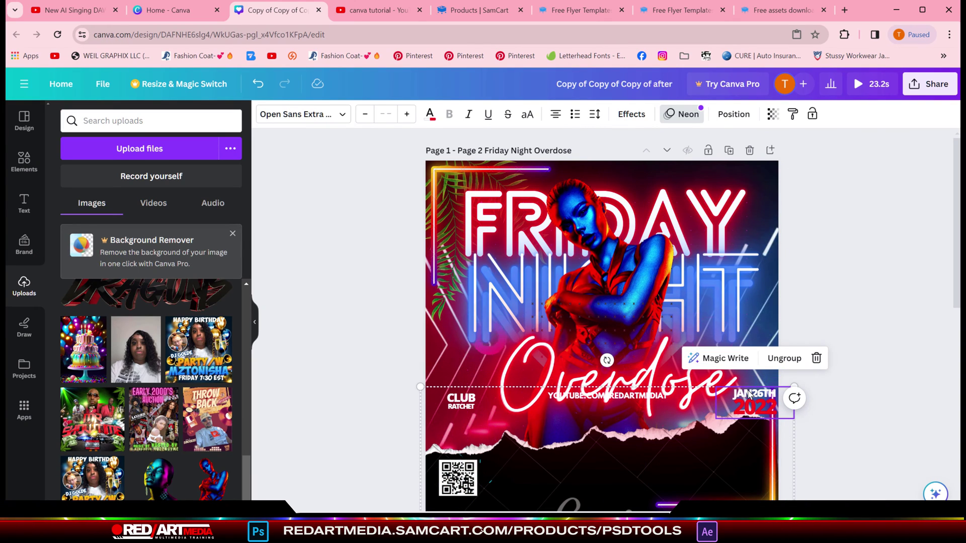
{"action": "left_click_drag", "start_coordinate": [749, 395], "coordinate": [740, 497]}
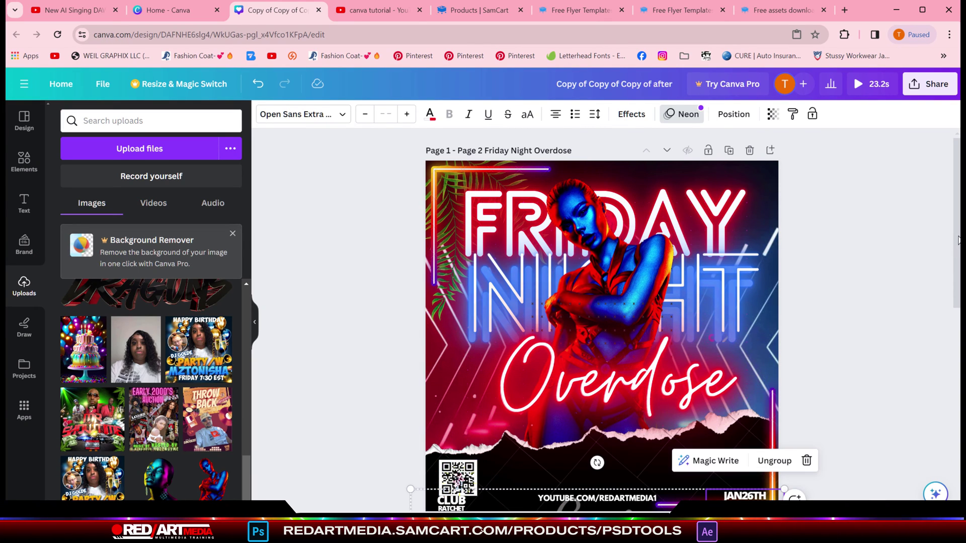
{"action": "left_click_drag", "start_coordinate": [958, 241], "coordinate": [935, 372]}
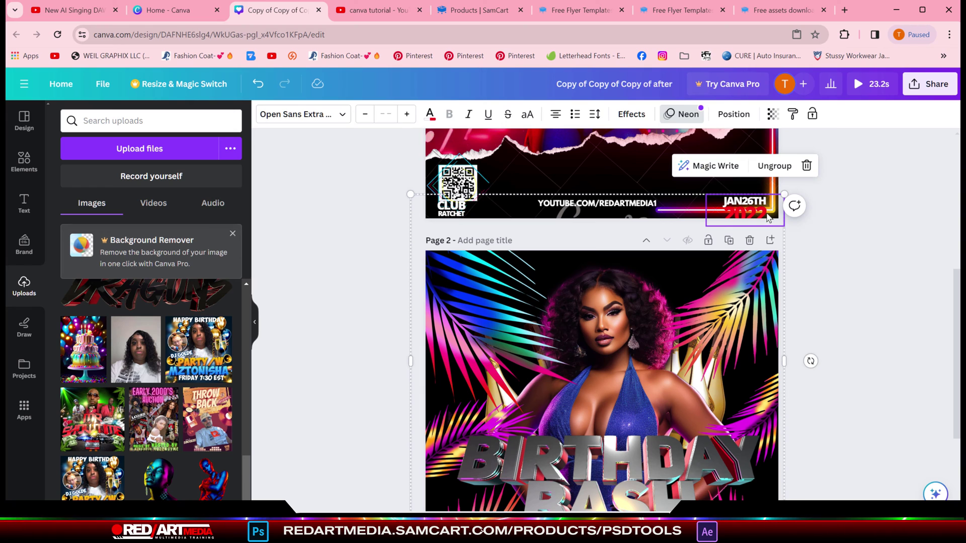
{"action": "left_click_drag", "start_coordinate": [758, 220], "coordinate": [767, 280]}
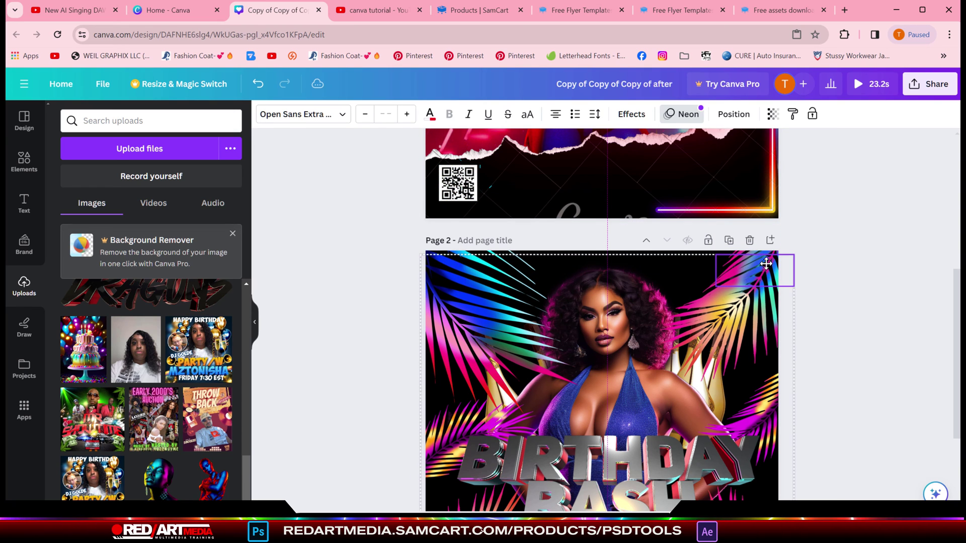
{"action": "left_click_drag", "start_coordinate": [958, 333], "coordinate": [956, 378]}
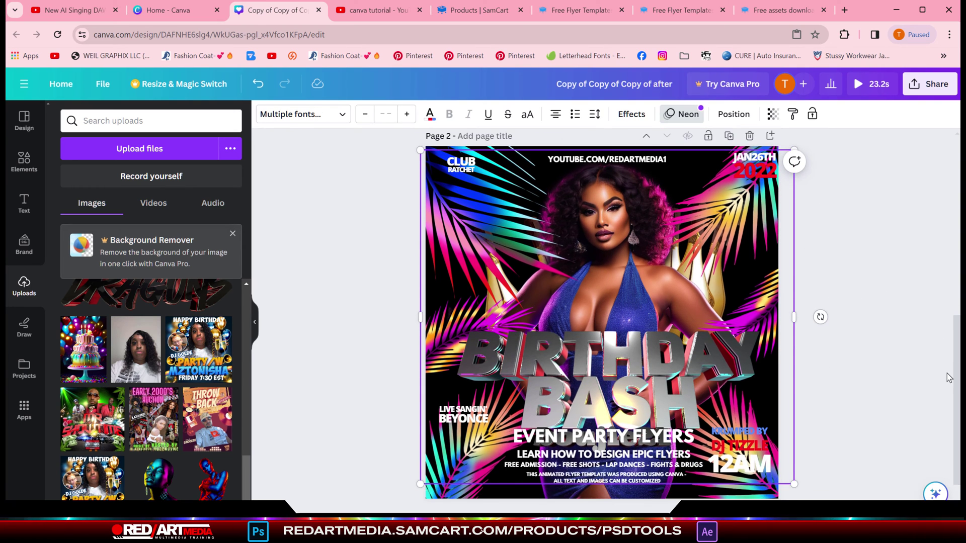
{"action": "left_click_drag", "start_coordinate": [672, 434], "coordinate": [667, 434]}
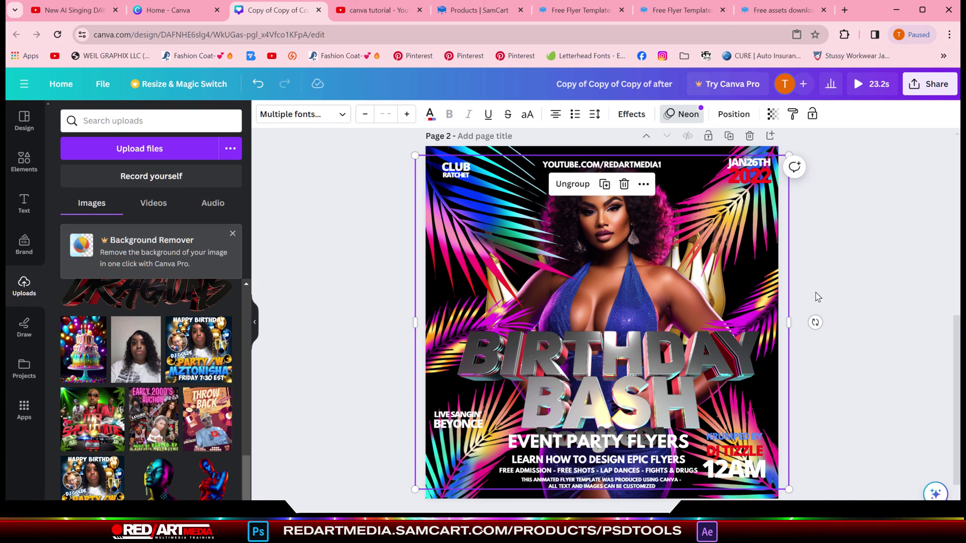
Step: Move the event text aside, then shrink the BIRTHDAY BASH title and raise it
{"action": "left_click_drag", "start_coordinate": [659, 392], "coordinate": [667, 401]}
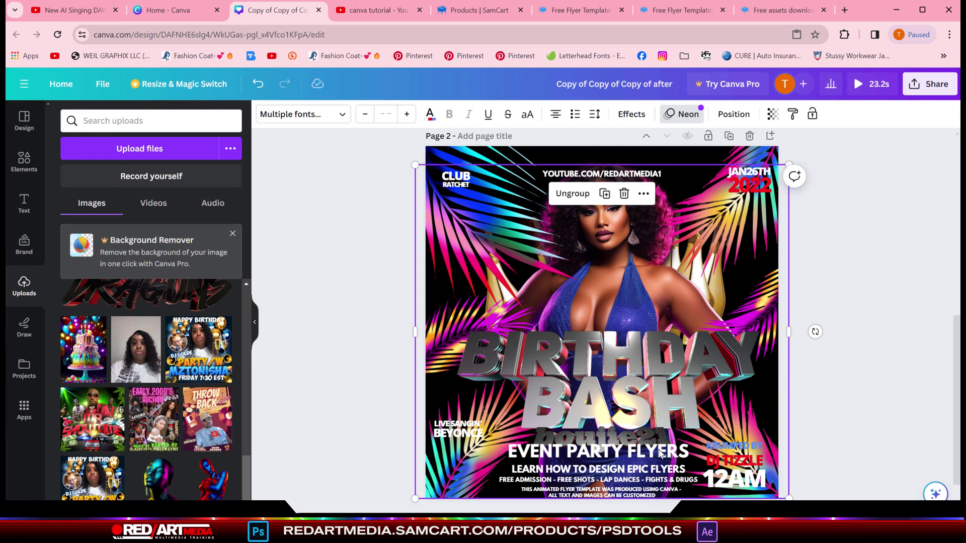
{"action": "key", "text": "ctrl+z"}
{"action": "left_click_drag", "start_coordinate": [653, 449], "coordinate": [463, 443]}
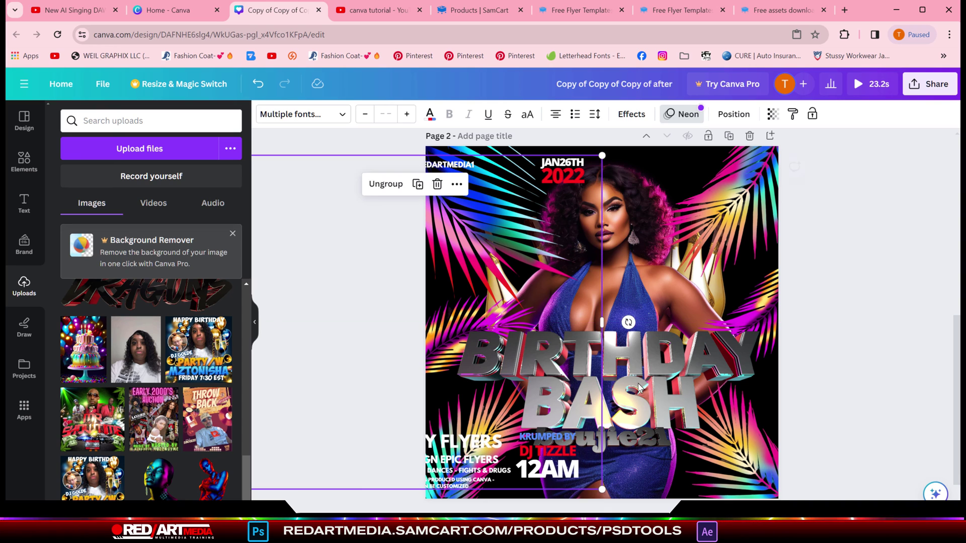
{"action": "left_click", "coordinate": [648, 354]}
{"action": "left_click_drag", "start_coordinate": [648, 354], "coordinate": [648, 343]}
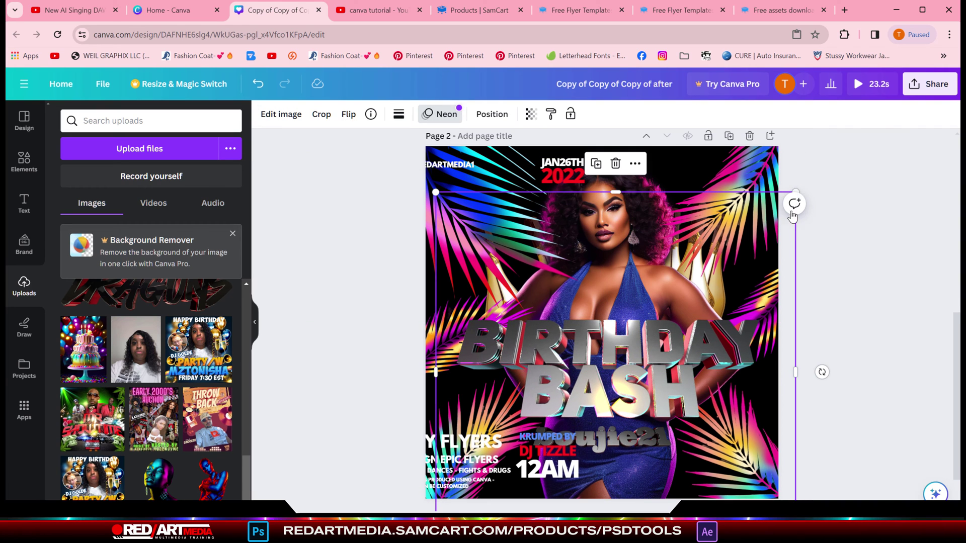
{"action": "left_click_drag", "start_coordinate": [437, 191], "coordinate": [452, 207]}
{"action": "left_click_drag", "start_coordinate": [664, 358], "coordinate": [667, 190]}
{"action": "left_click", "coordinate": [806, 371]}
Step: Reposition the EVENT PARTY FLYERS and larger flyer text groups around the title
{"action": "left_click", "coordinate": [644, 442]}
{"action": "left_click", "coordinate": [464, 450]}
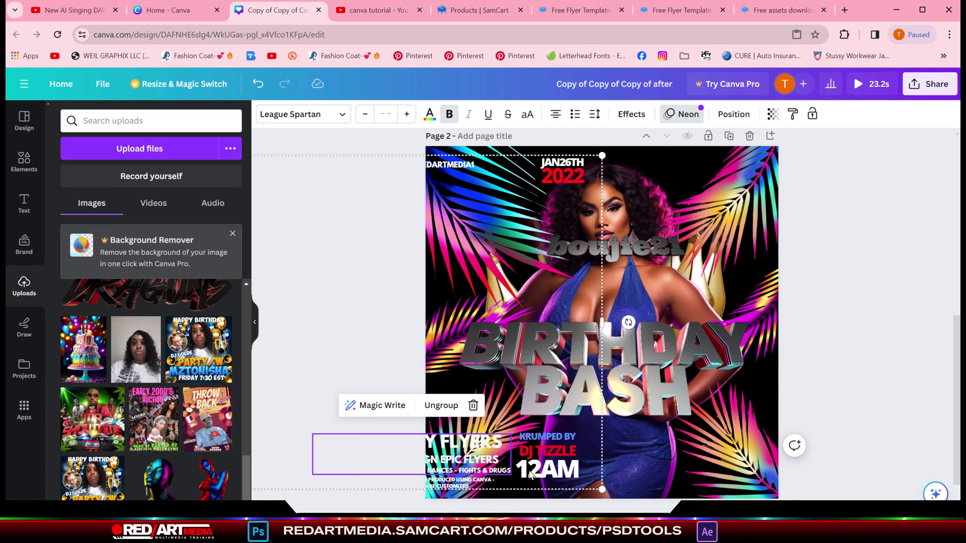
{"action": "left_click_drag", "start_coordinate": [543, 478], "coordinate": [728, 473]}
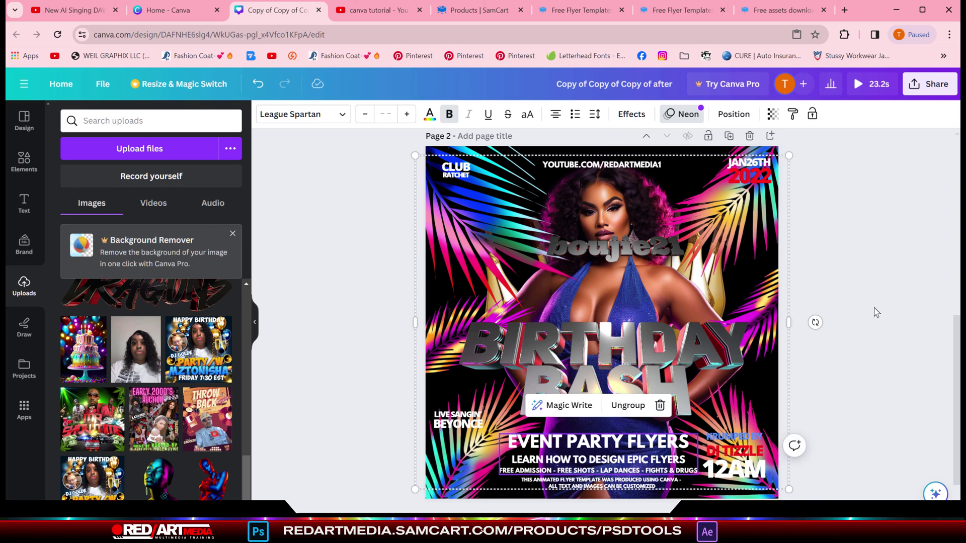
{"action": "left_click", "coordinate": [888, 293]}
{"action": "left_click", "coordinate": [644, 271]}
{"action": "left_click_drag", "start_coordinate": [643, 271], "coordinate": [641, 237]}
{"action": "left_click_drag", "start_coordinate": [717, 282], "coordinate": [393, 255]}
Step: Move boujie21 below BASH and the date and 12AM text to the right side
{"action": "left_click", "coordinate": [632, 255]}
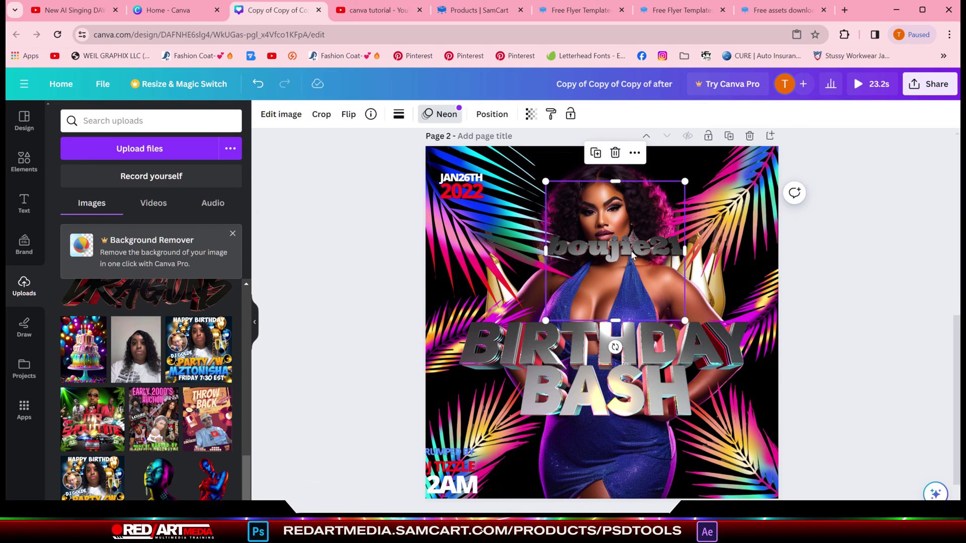
{"action": "left_click_drag", "start_coordinate": [636, 250], "coordinate": [635, 414]}
{"action": "left_click", "coordinate": [468, 486]}
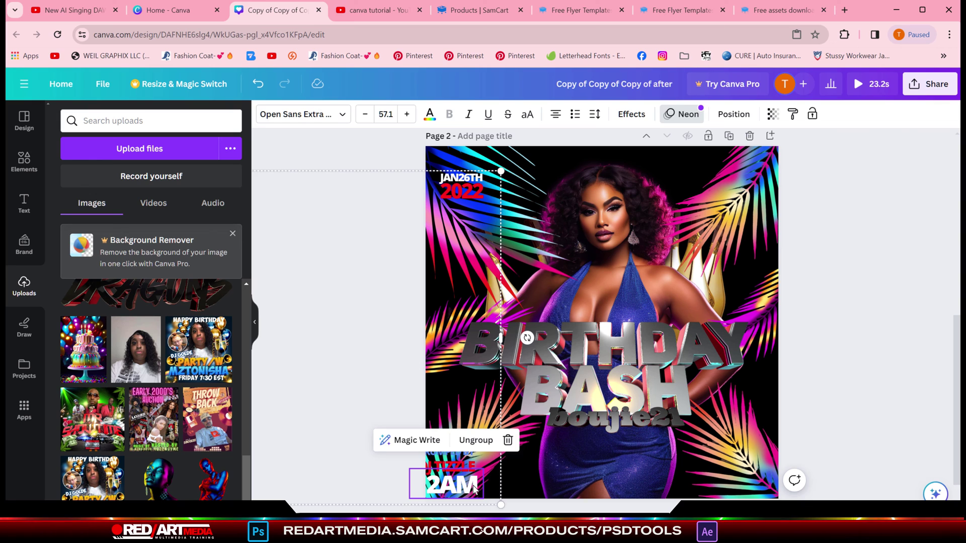
{"action": "left_click_drag", "start_coordinate": [474, 489], "coordinate": [754, 467]}
{"action": "left_click", "coordinate": [782, 340]}
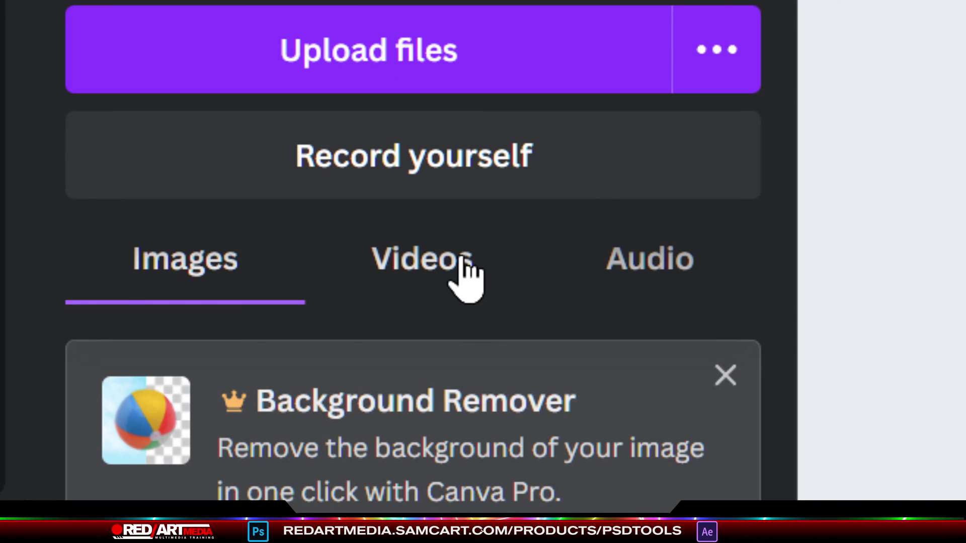
Step: Add the 18.2s neon video, stretch it over the page and send it to back
{"action": "left_click", "coordinate": [463, 259]}
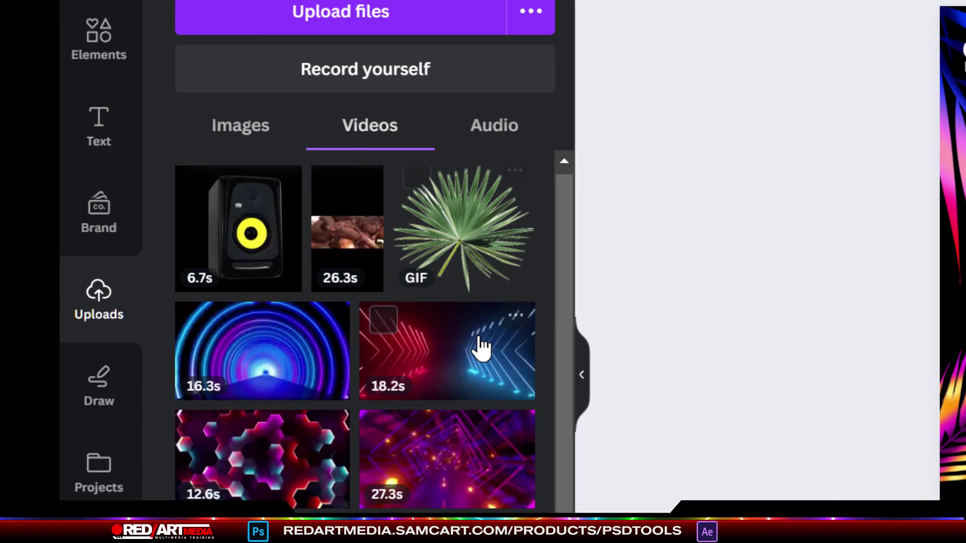
{"action": "left_click", "coordinate": [478, 350]}
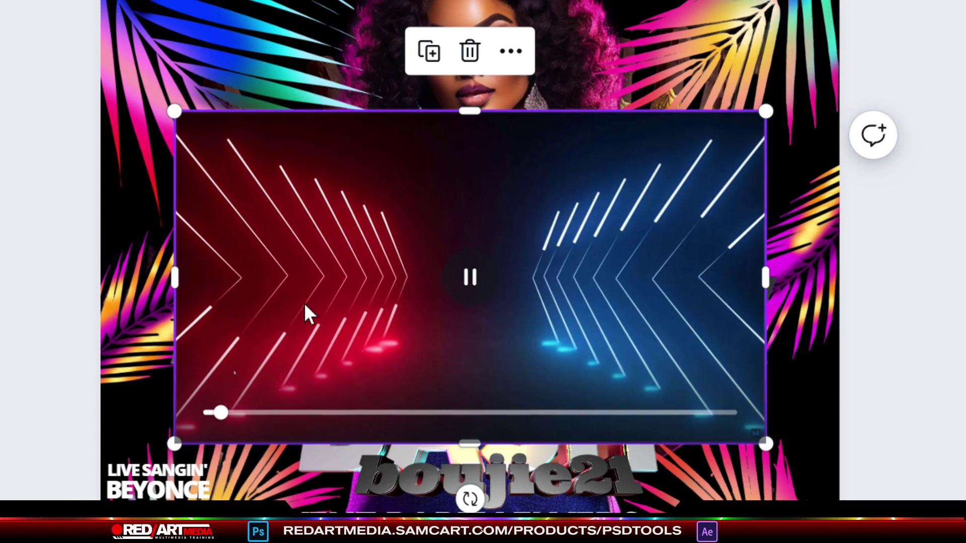
{"action": "left_click_drag", "start_coordinate": [173, 107], "coordinate": [100, 69]}
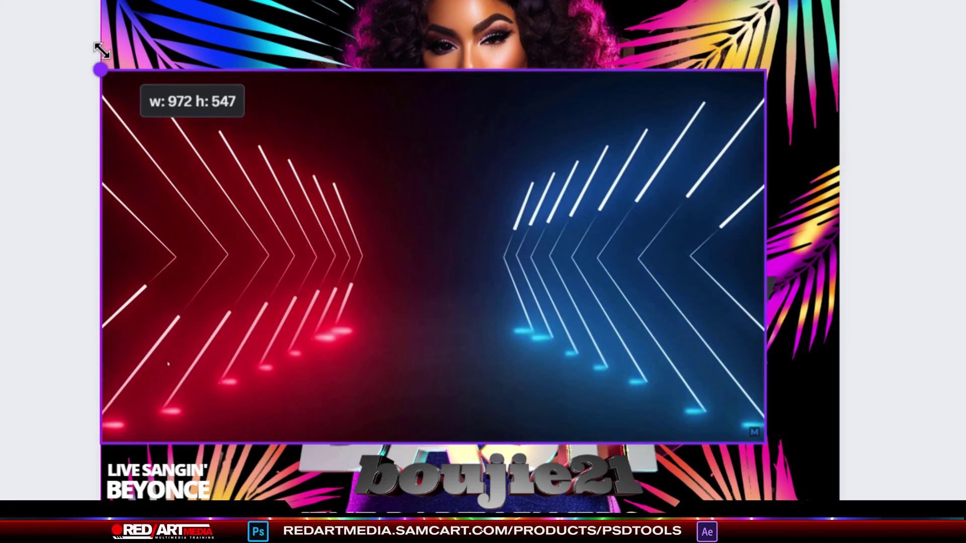
{"action": "left_click_drag", "start_coordinate": [765, 68], "coordinate": [840, 28]}
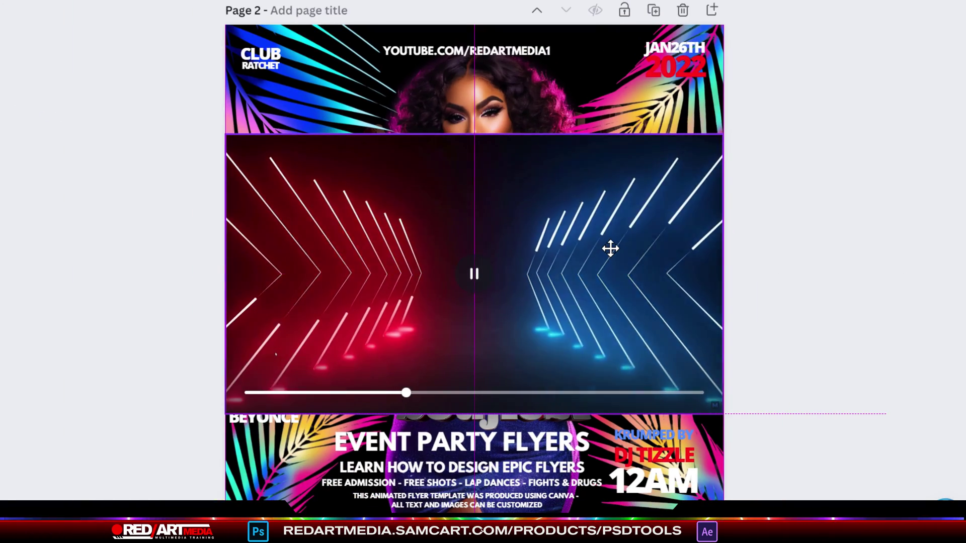
{"action": "right_click", "coordinate": [671, 200]}
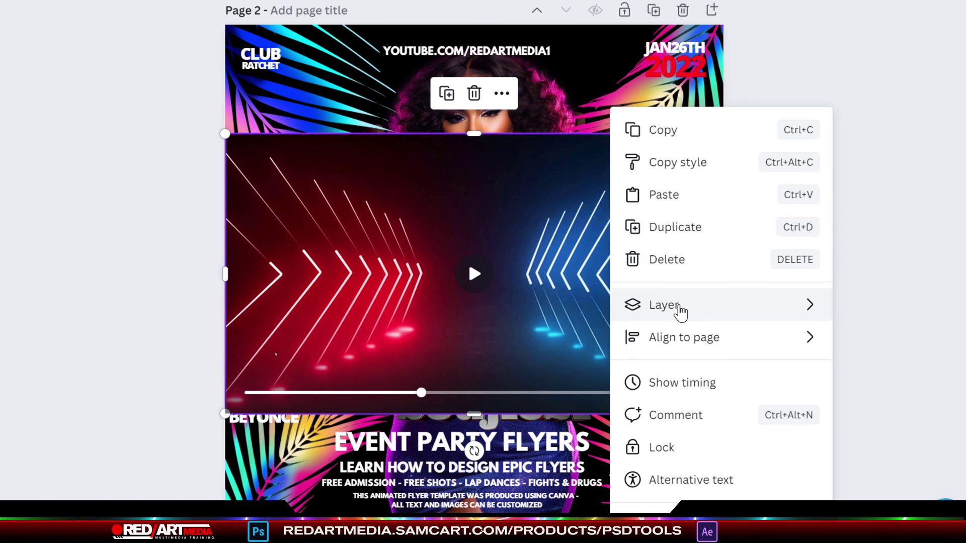
{"action": "mouse_move", "coordinate": [679, 308]}
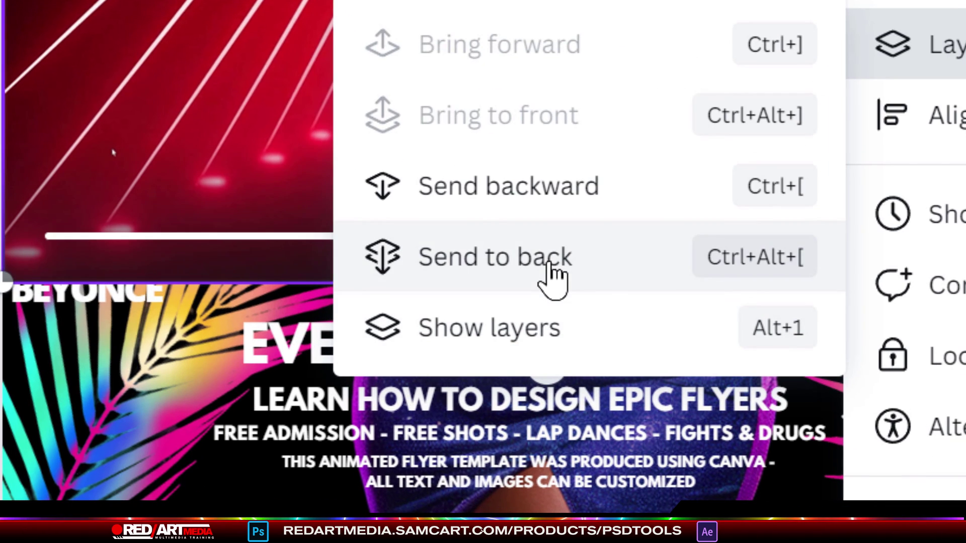
{"action": "left_click", "coordinate": [475, 403]}
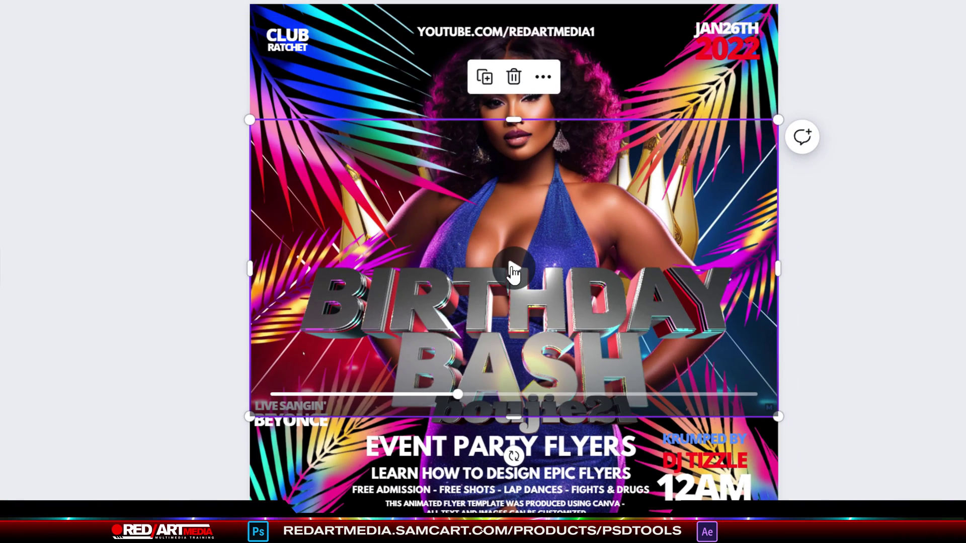
{"action": "left_click", "coordinate": [137, 201]}
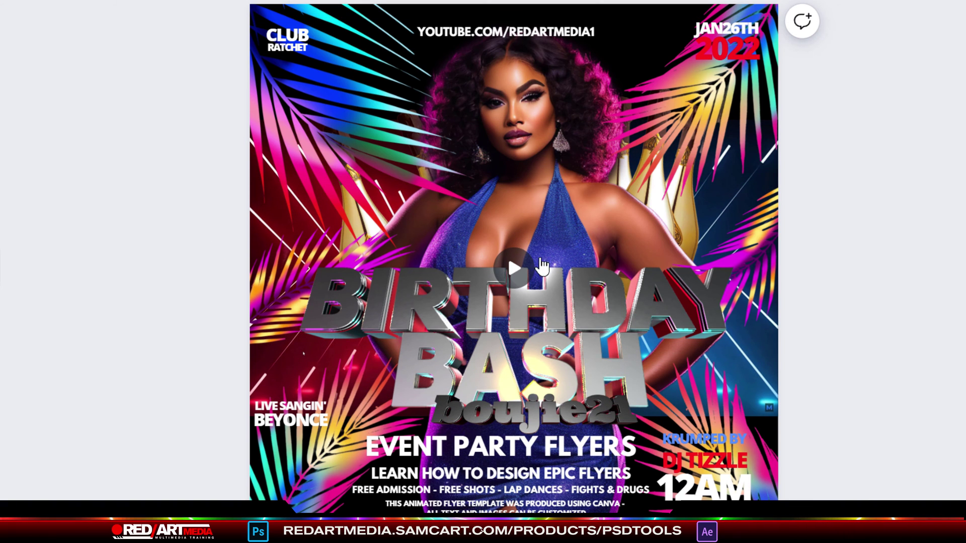